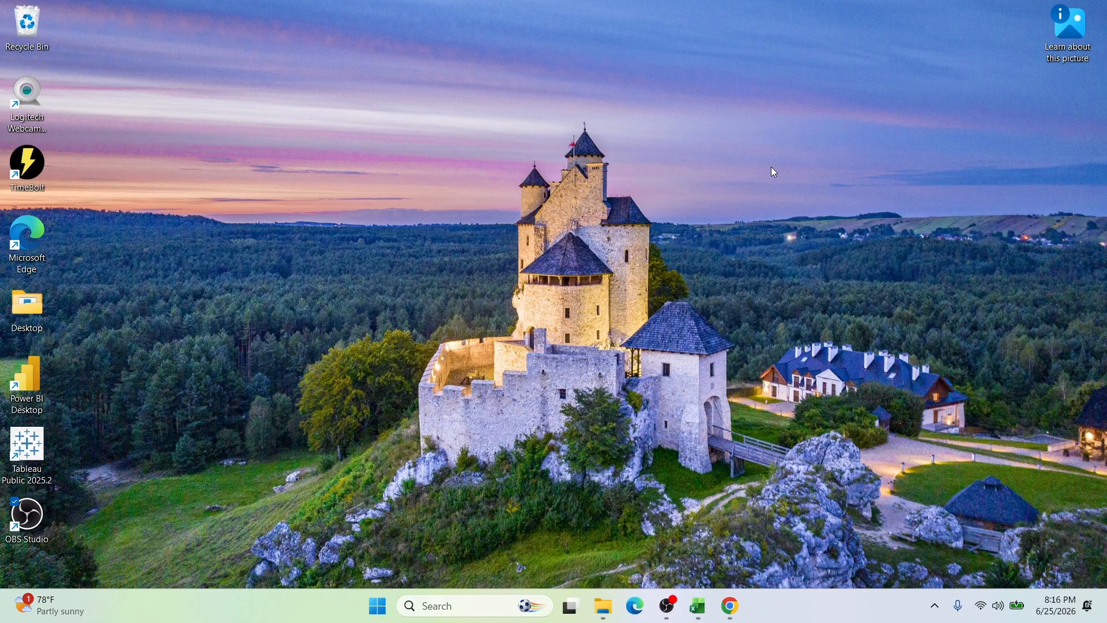
- Visit easymorph.com in Chrome, look over the EasyMorph Desktop download page, and close the browser
left_click(732, 609)
left_click(140, 44)
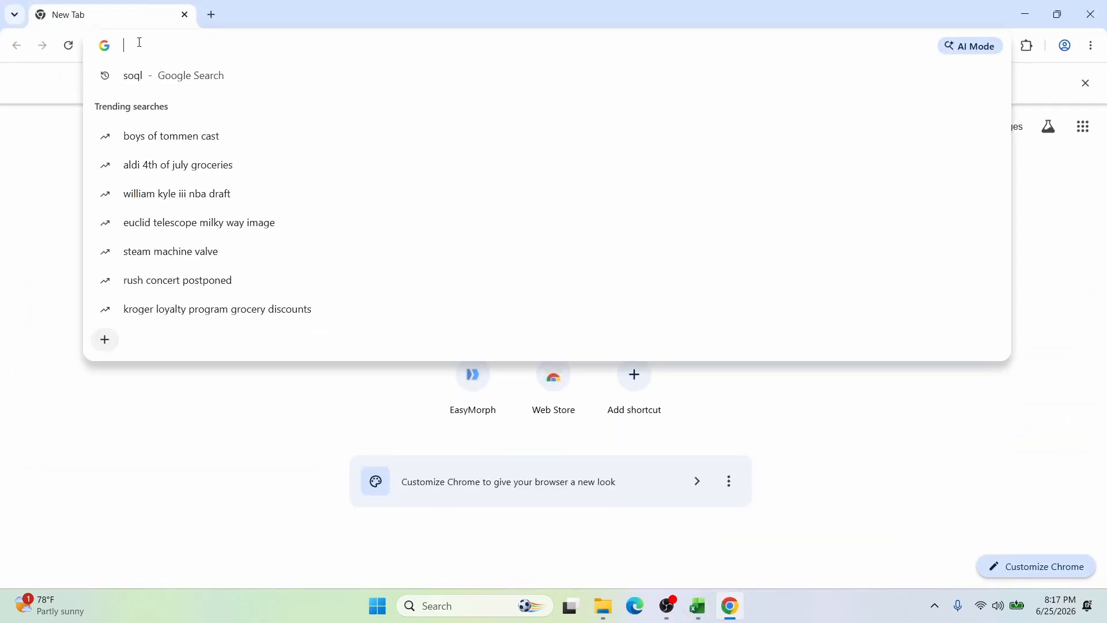
type("eas")
key("Return")
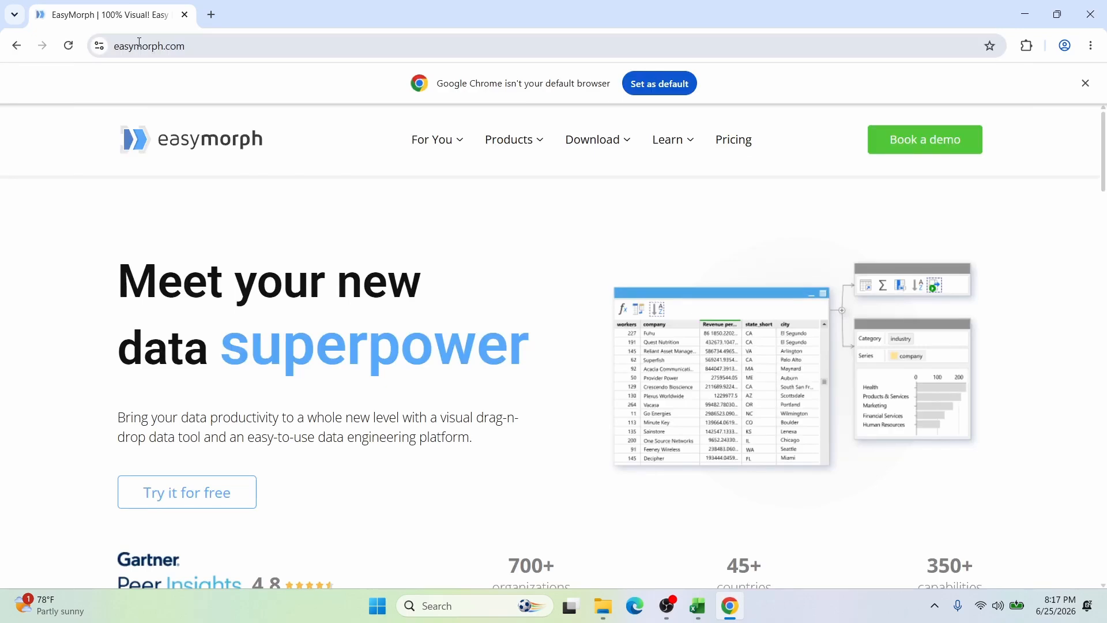
mouse_move(595, 149)
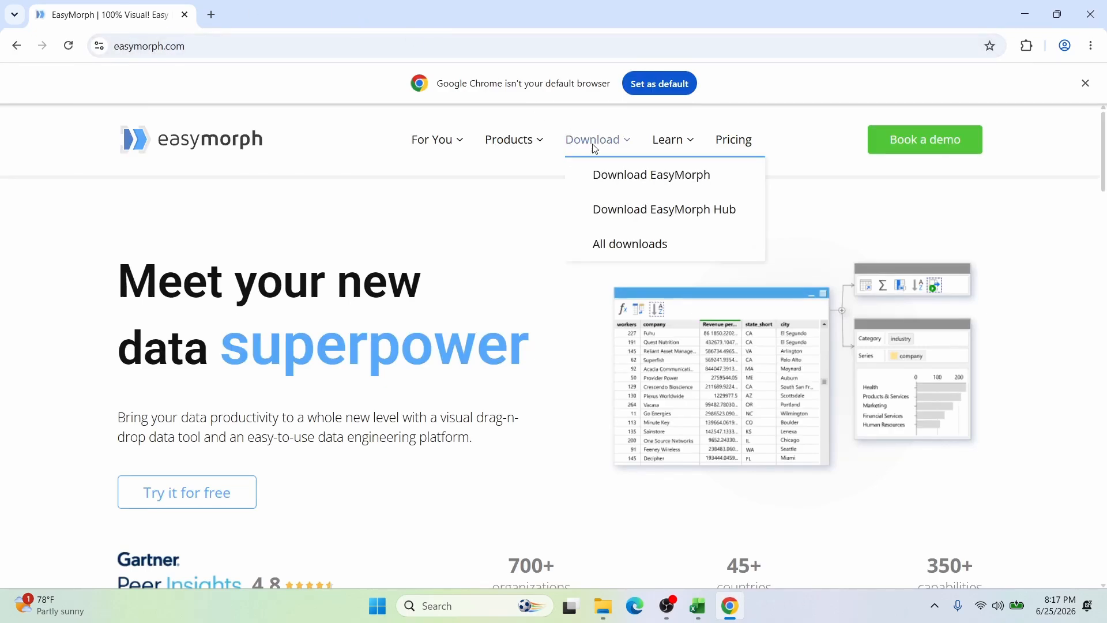
left_click(631, 175)
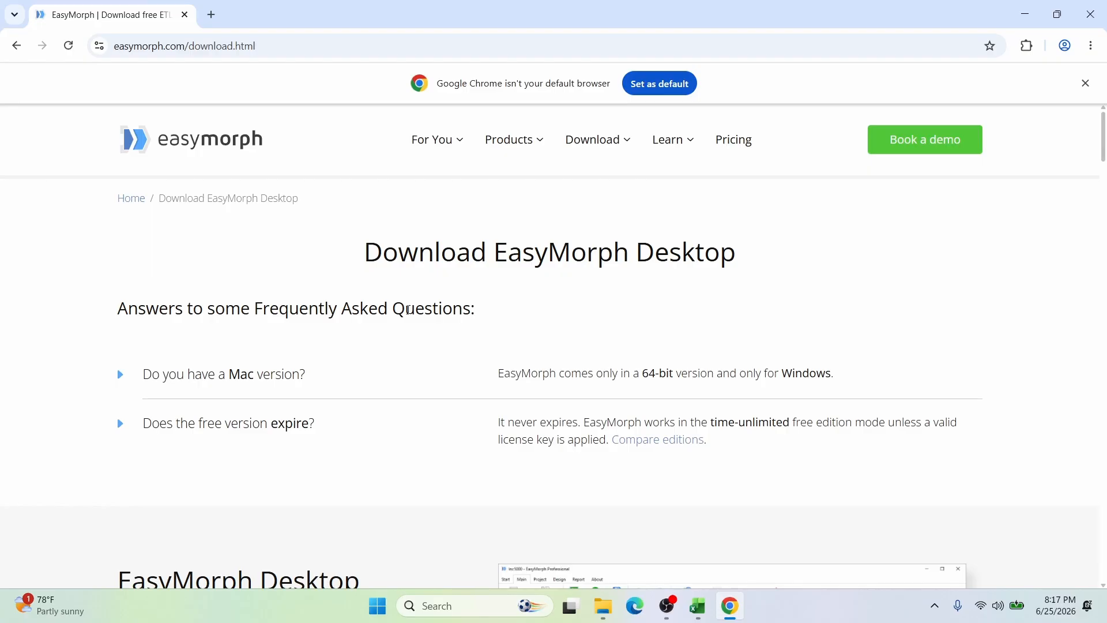
scroll(378, 341, "down", 3)
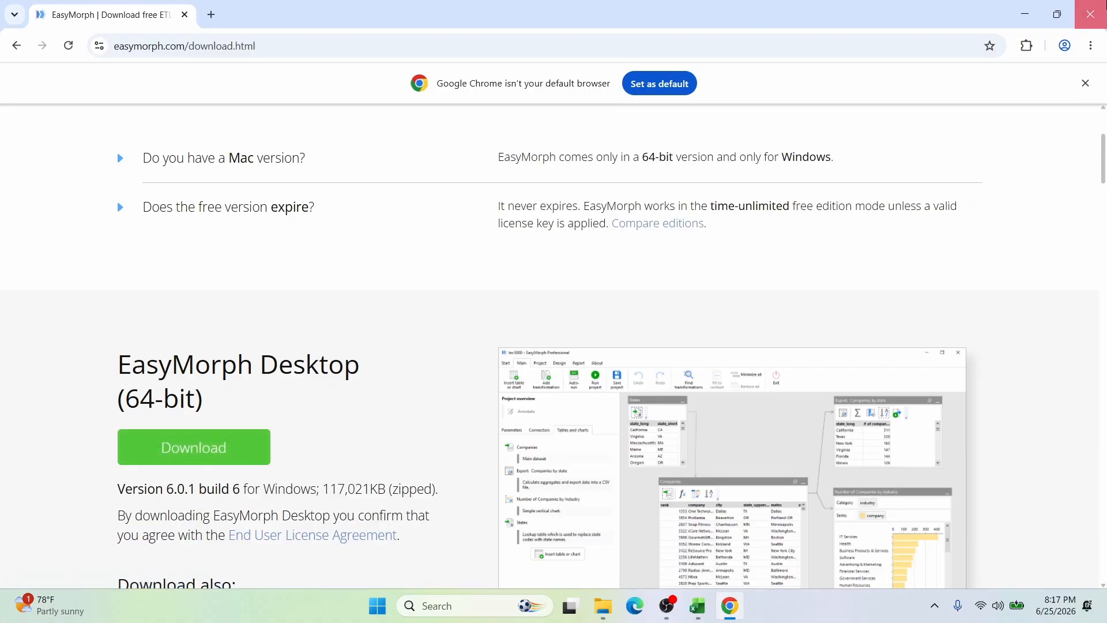
left_click(1090, 13)
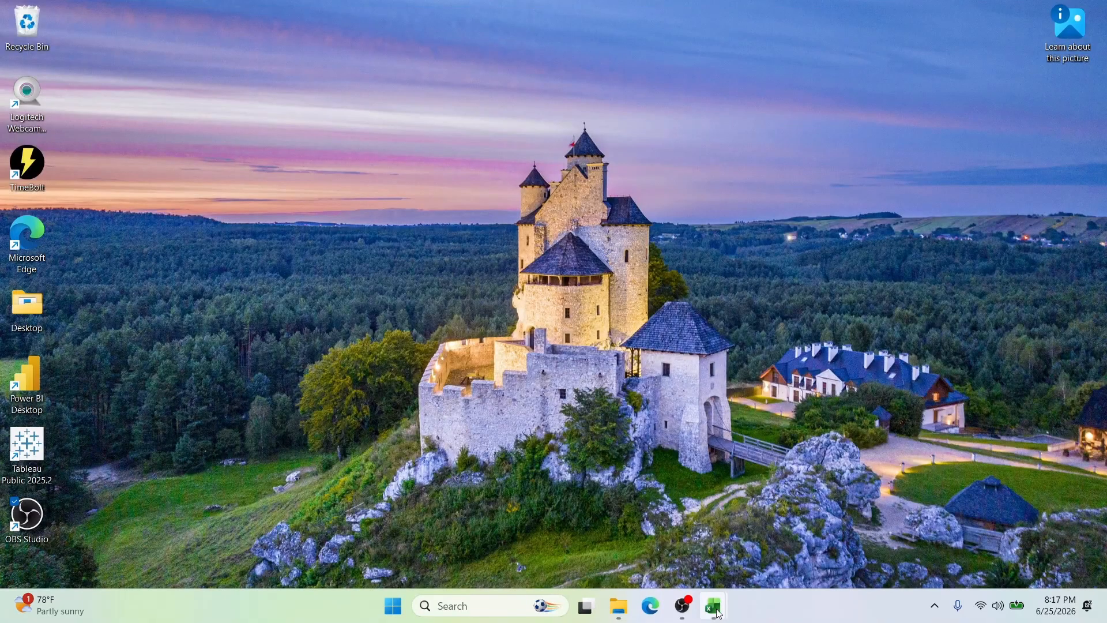
- Review the Customers and Orders workbooks side by side in Excel, then minimize both
mouse_move(715, 607)
left_click(681, 551)
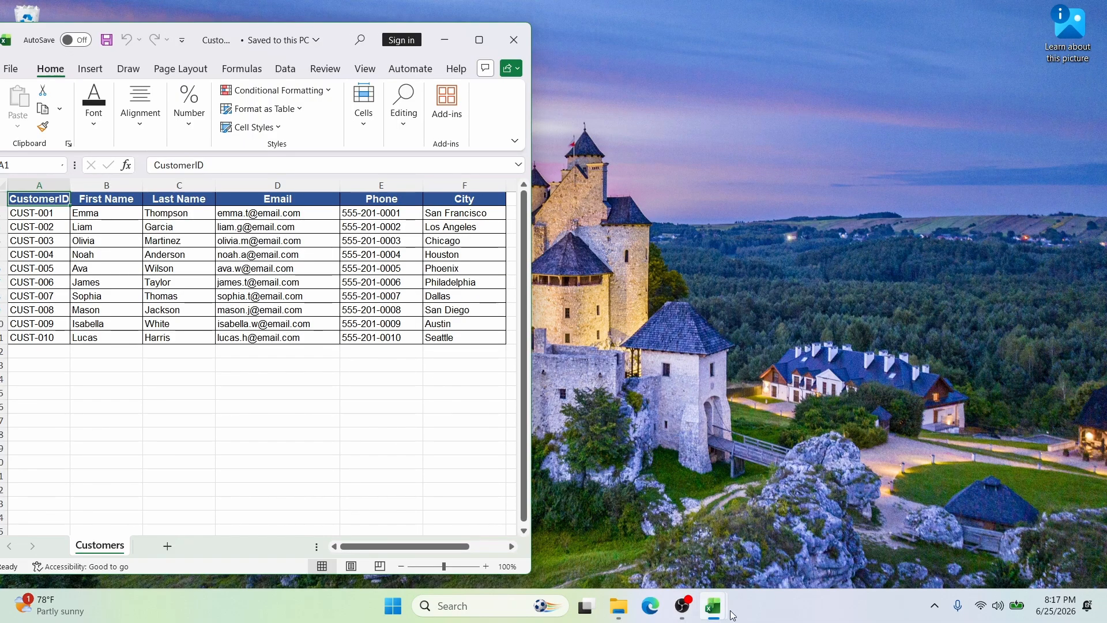
mouse_move(726, 617)
left_click(746, 558)
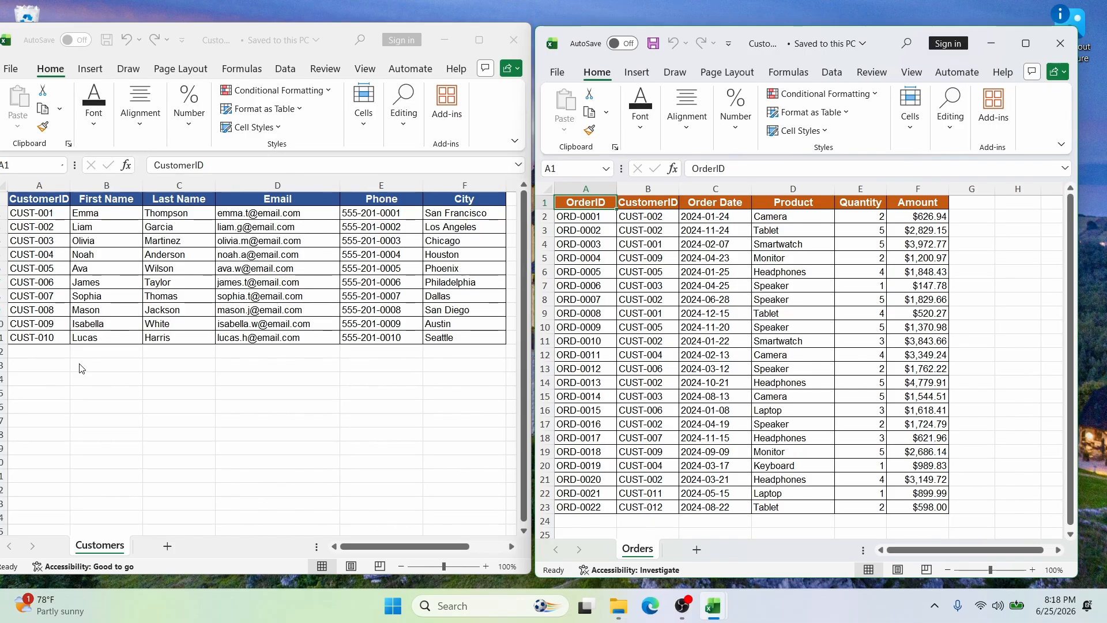
left_click(991, 44)
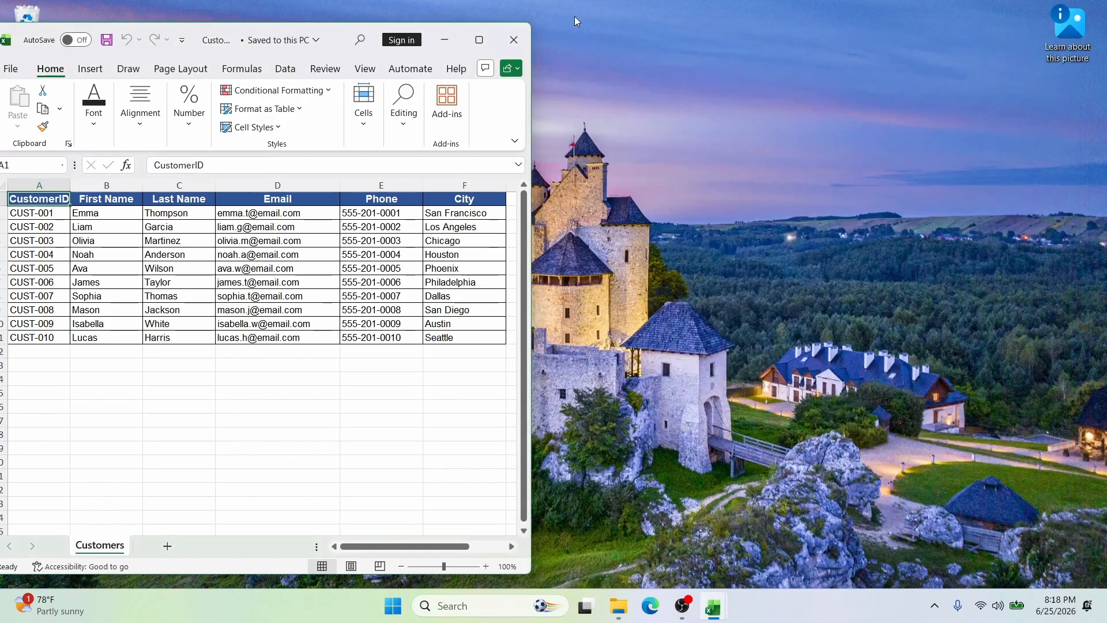
left_click(441, 39)
- Launch EasyMorph and start a new blank project
left_click(461, 605)
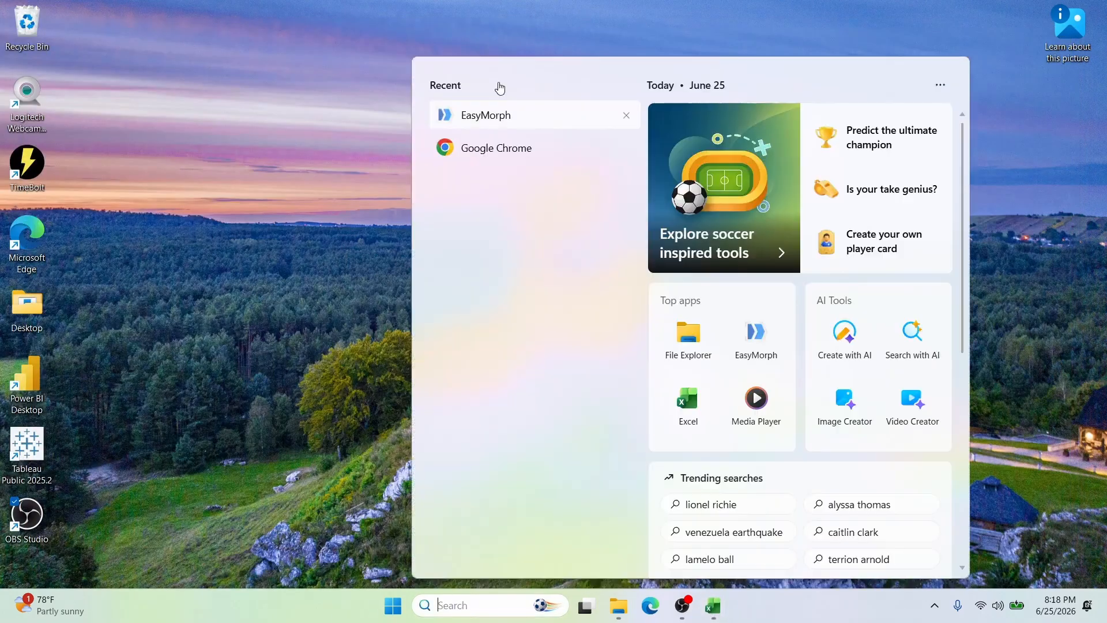
left_click(509, 116)
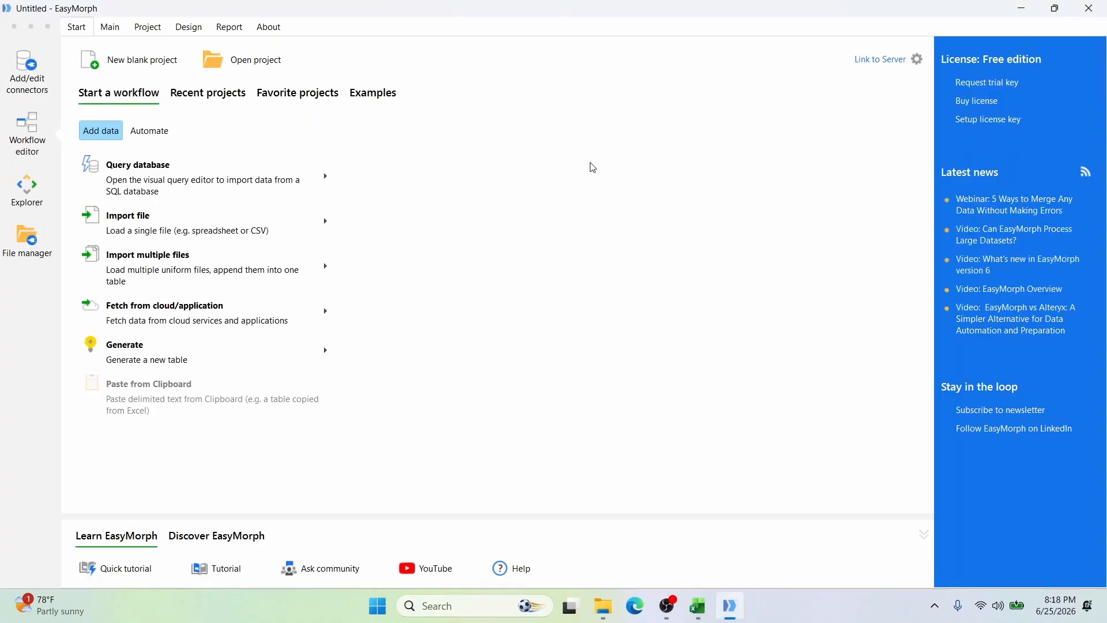
left_click(141, 67)
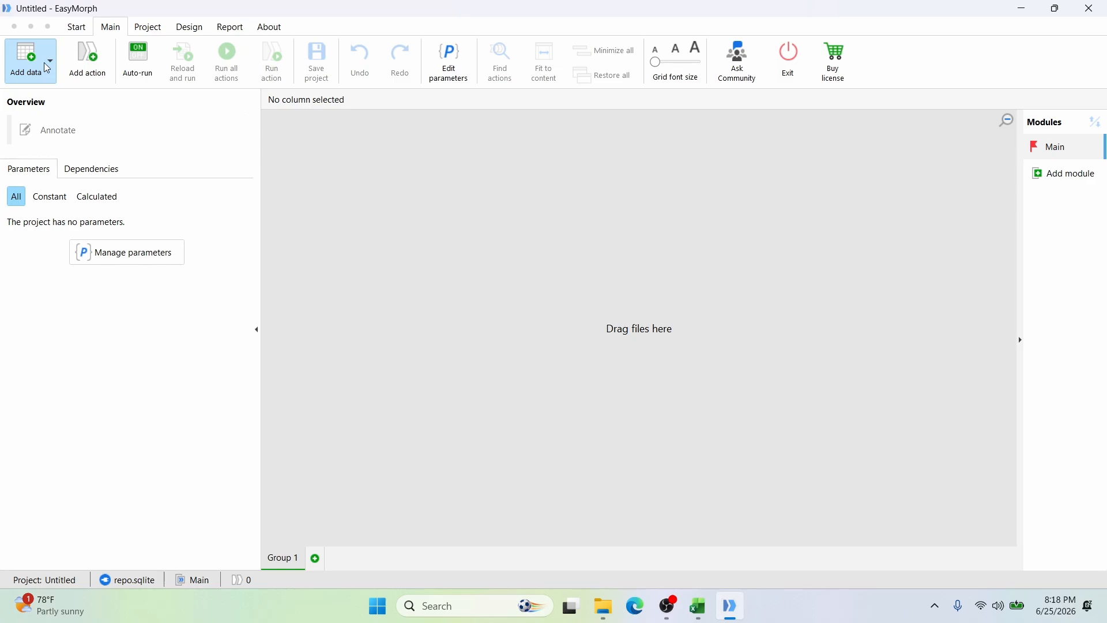
- Import the Customer_Info Excel spreadsheet and place its table in the upper-left corner of the canvas
left_click(48, 68)
mouse_move(53, 133)
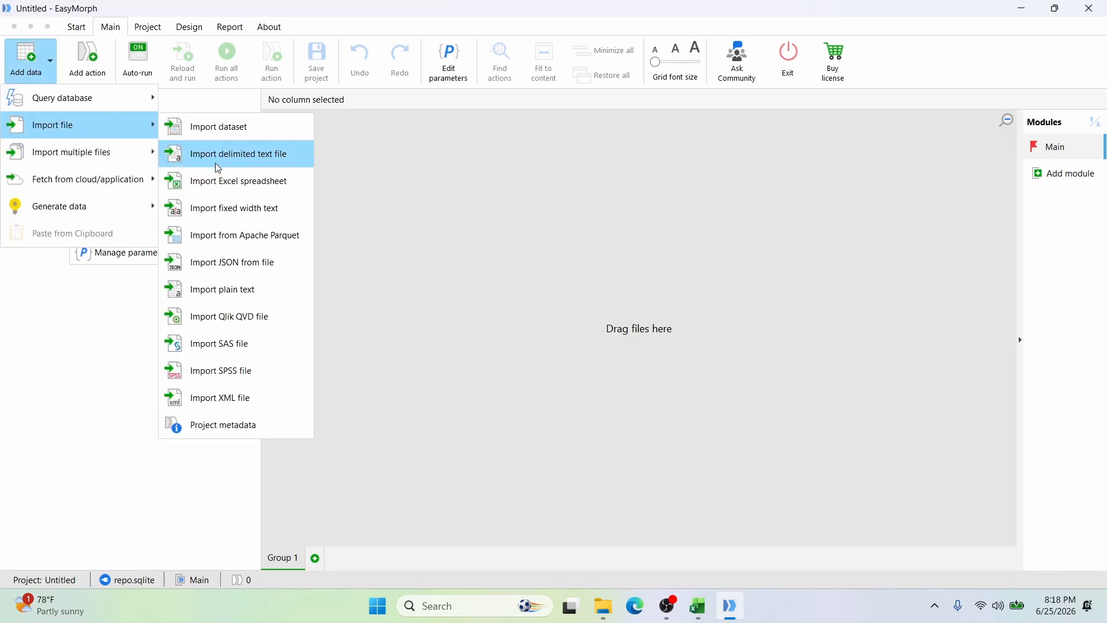
left_click(233, 187)
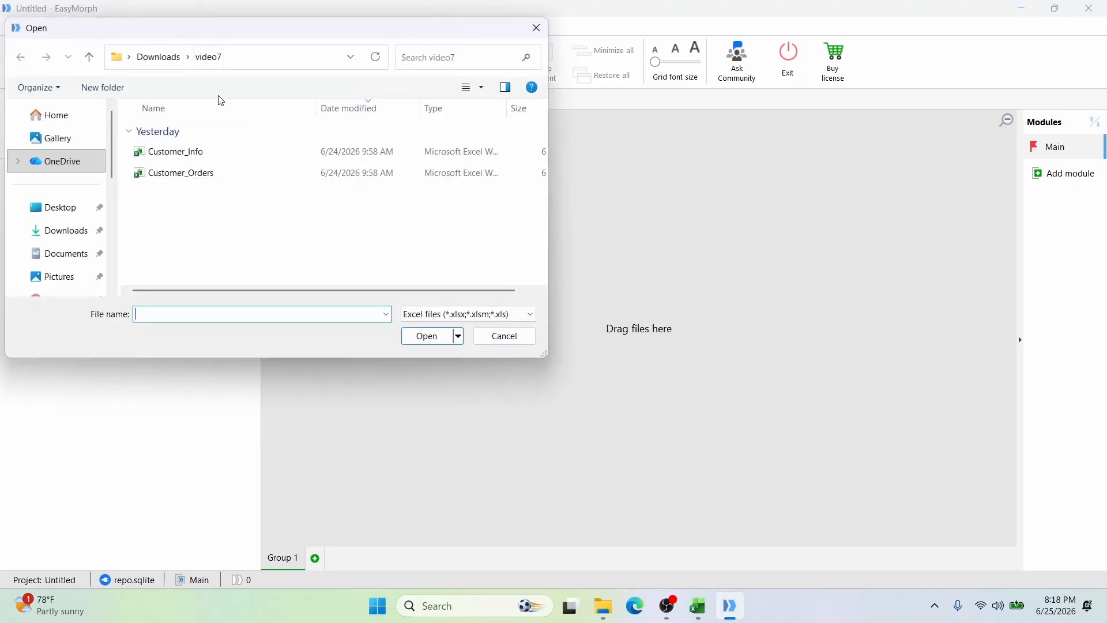
left_click(211, 154)
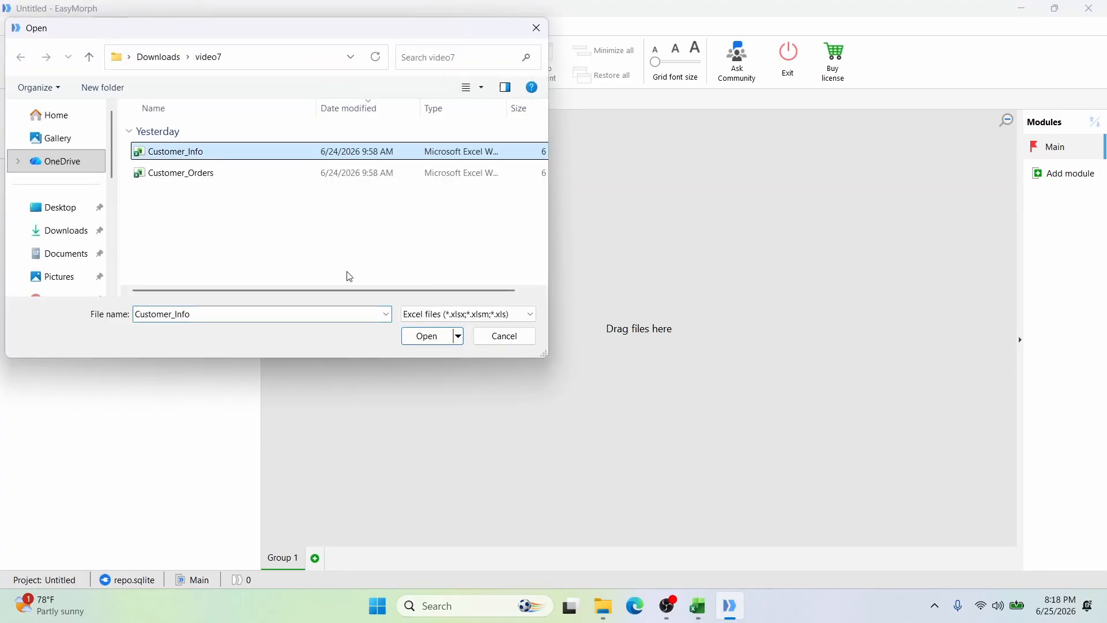
left_click(427, 336)
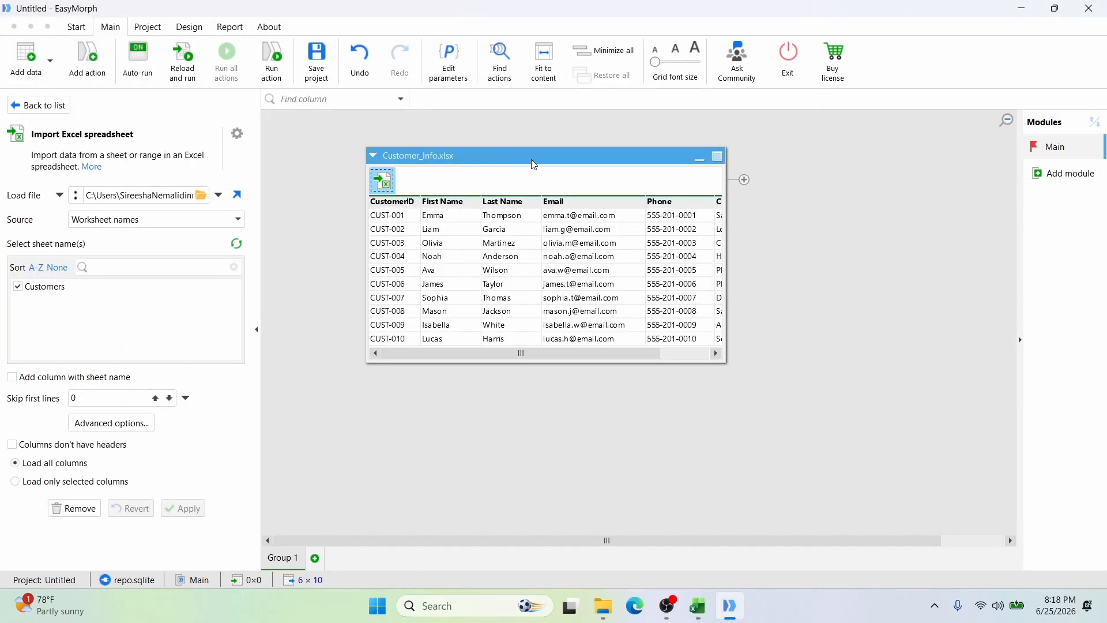
left_click_drag(531, 158, 440, 137)
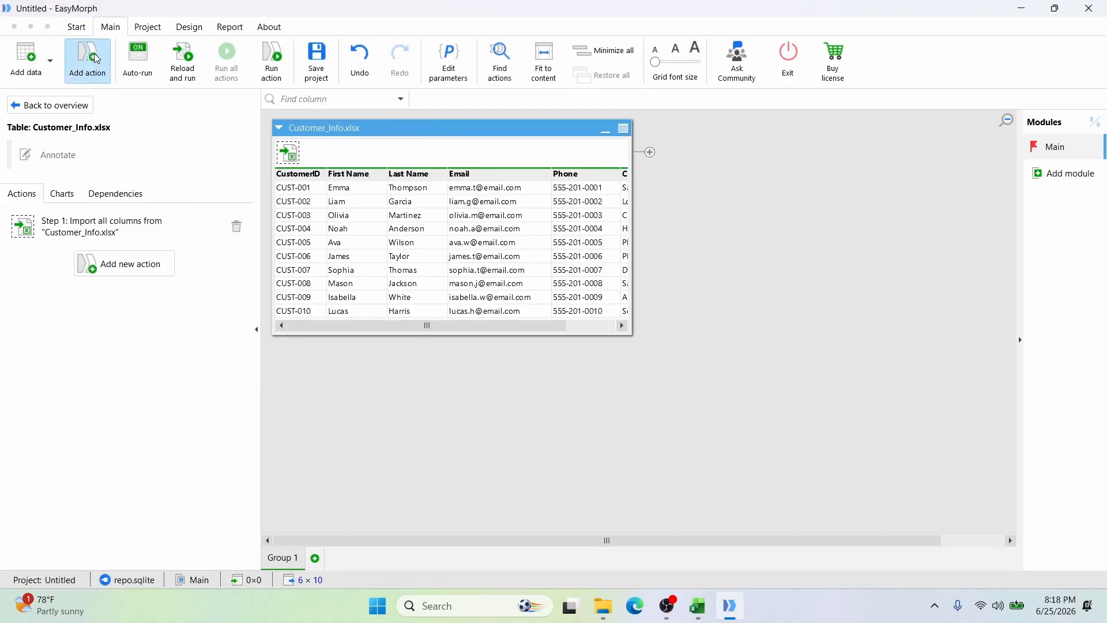
- Import the Customer_Orders Excel spreadsheet from the video7 folder as a second table
left_click(44, 68)
mouse_move(66, 132)
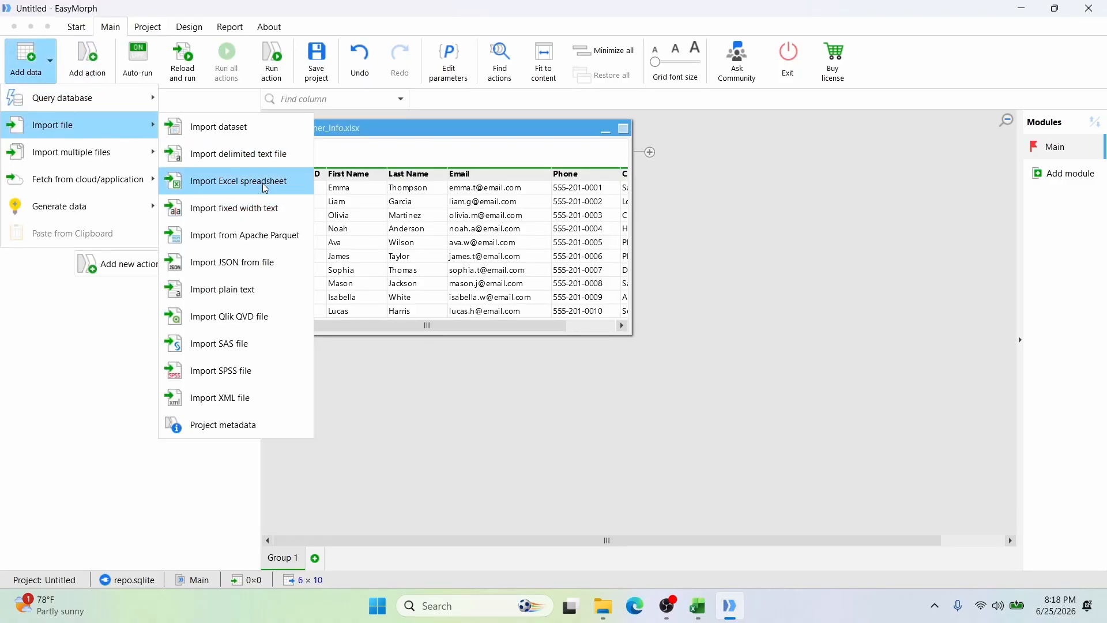
left_click(302, 190)
left_click(266, 174)
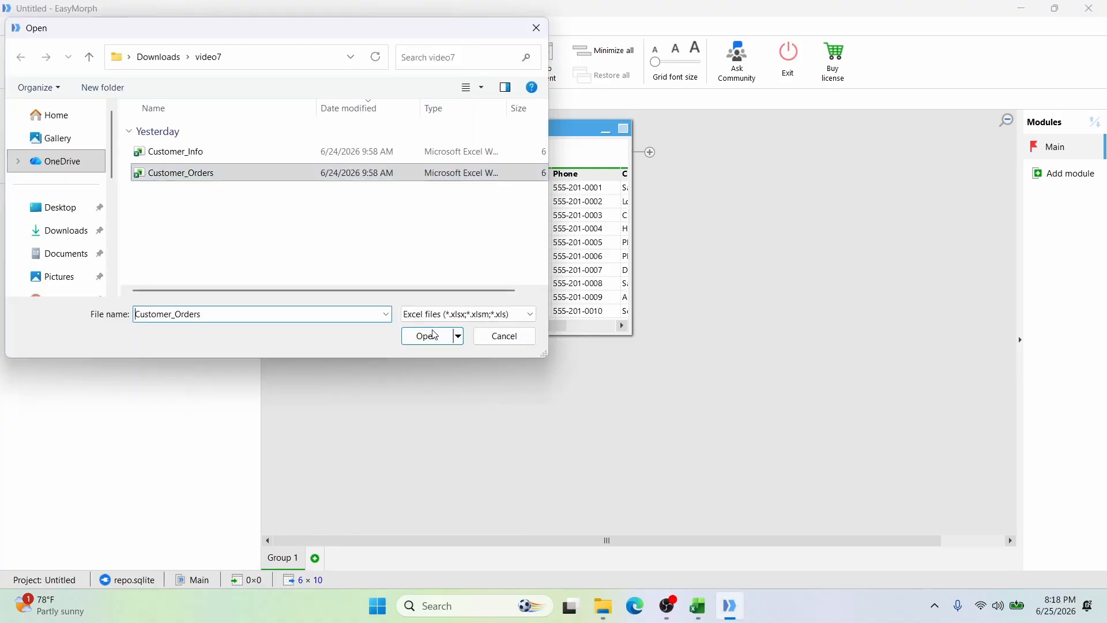
left_click(431, 341)
- Place the Customer_Orders table to the right of Customer_Info and make both tables taller so their rows fit
left_click_drag(634, 171, 894, 130)
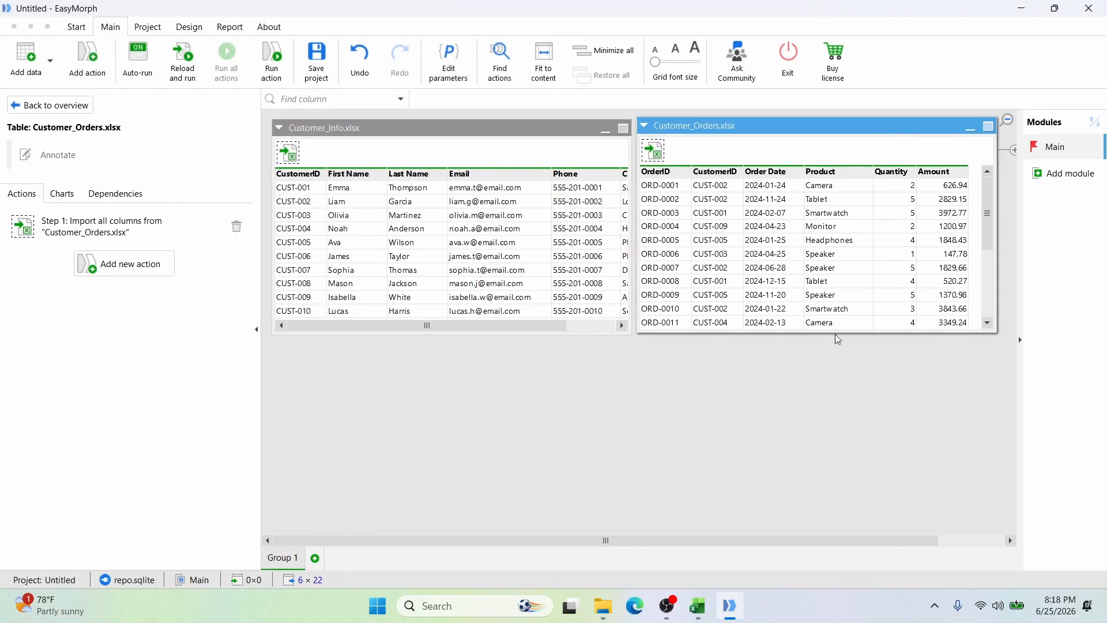
left_click_drag(836, 334, 847, 501)
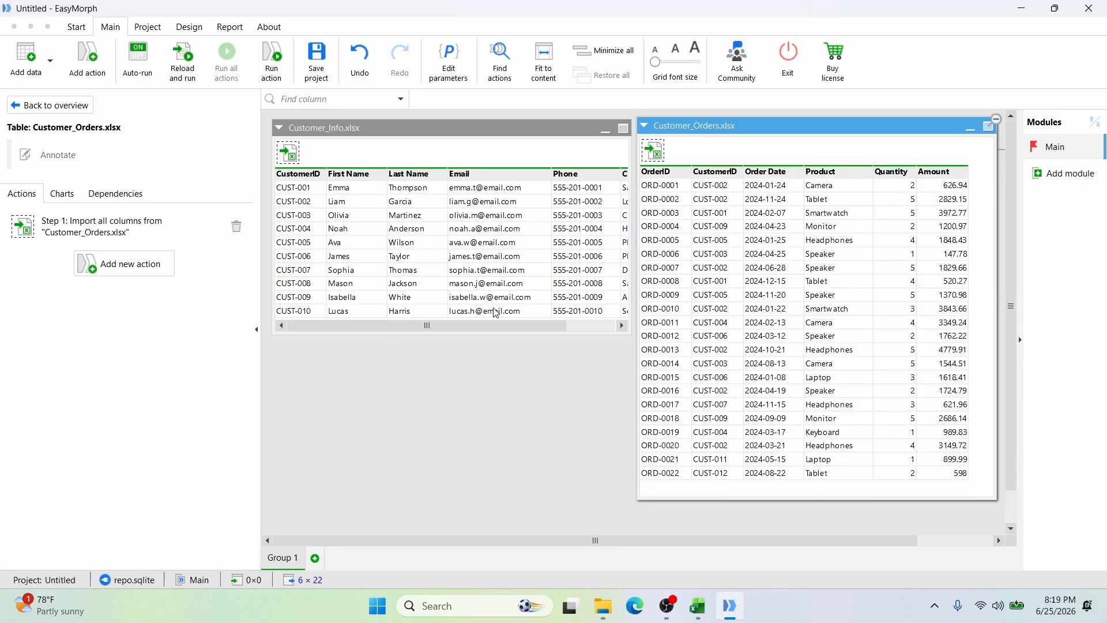
left_click_drag(459, 334, 460, 408)
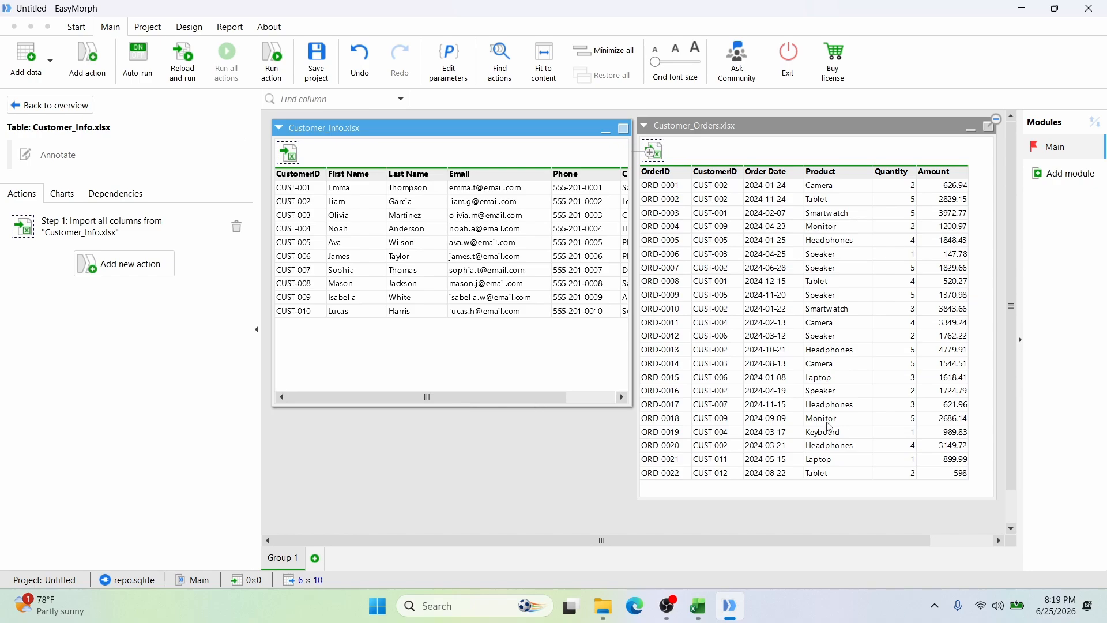
- Add a "Merge another table" action to the Customer_Orders table, taking columns from Customer_Info.xlsx
left_click(709, 133)
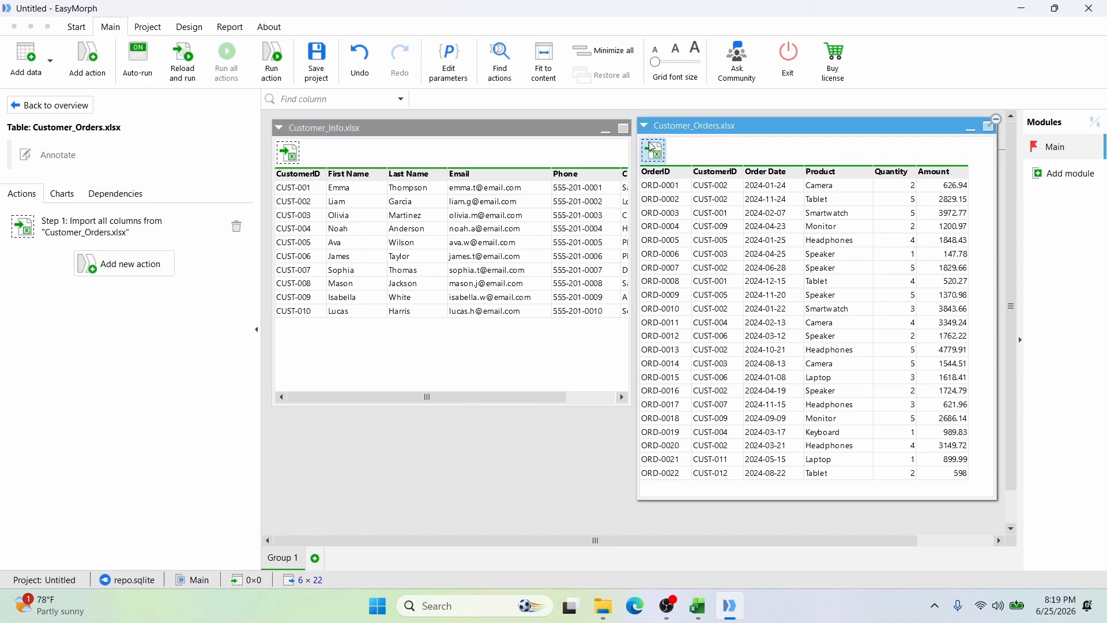
left_click(87, 61)
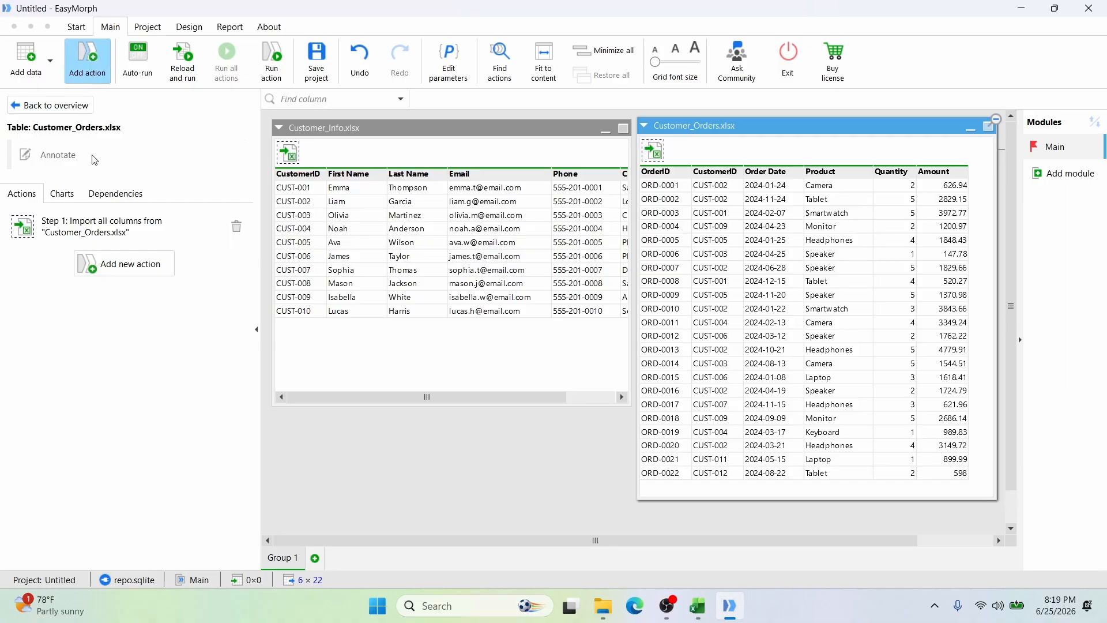
type("merge")
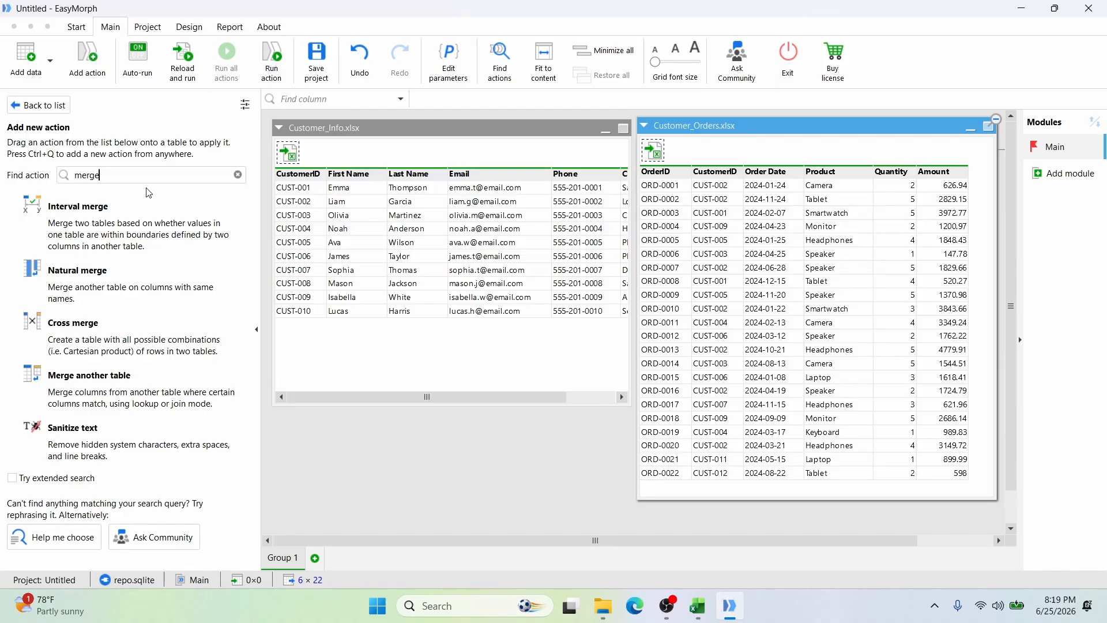
mouse_move(144, 248)
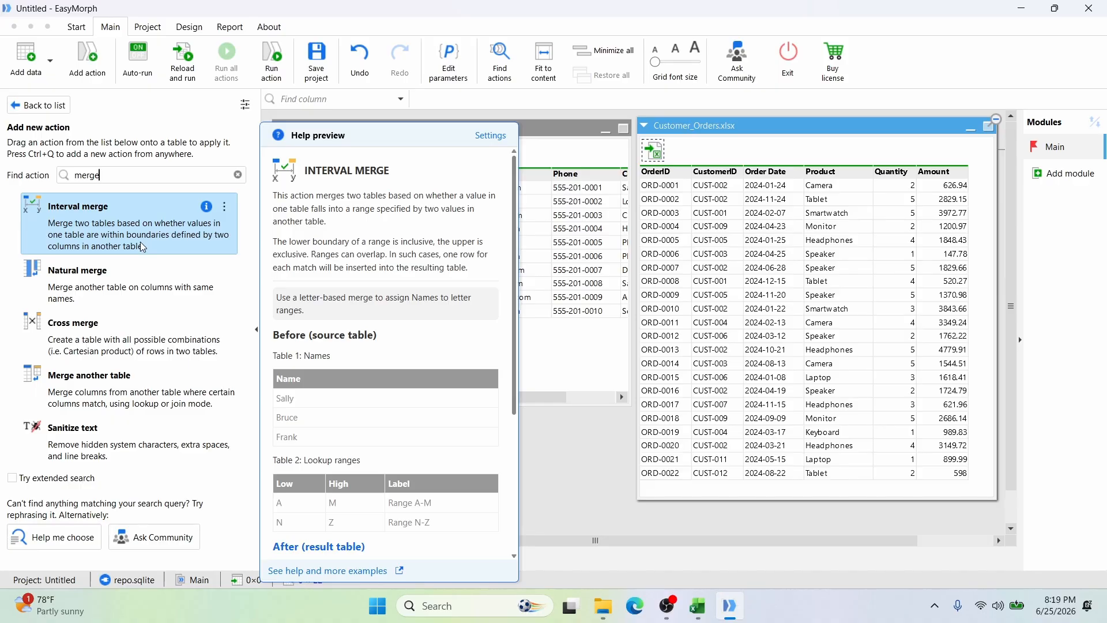
left_click(126, 287)
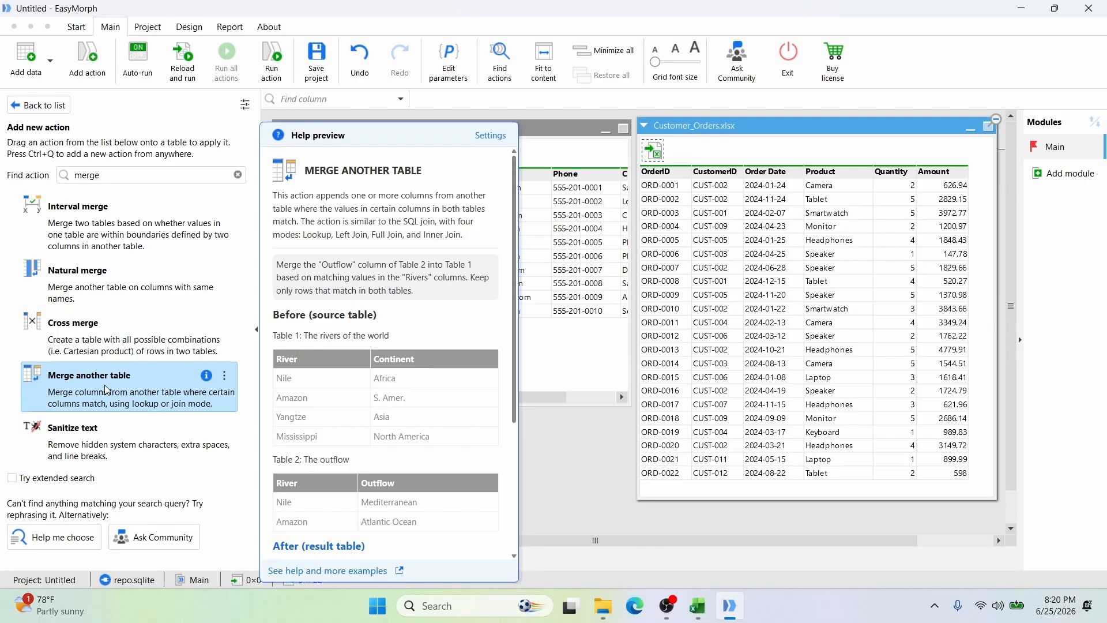
double_click(106, 390)
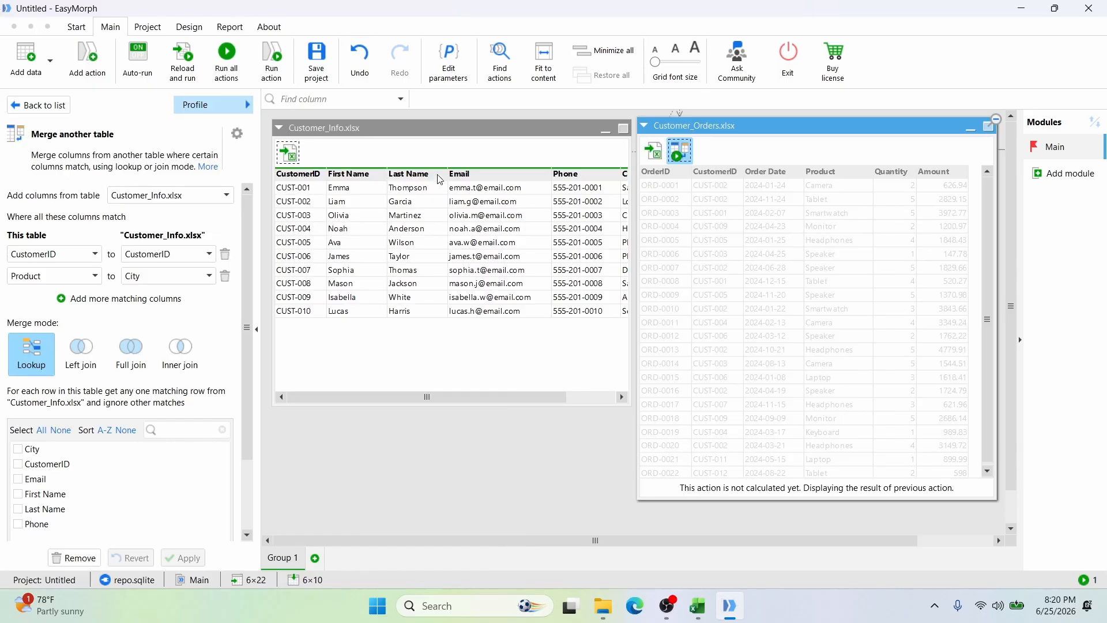
left_click(151, 198)
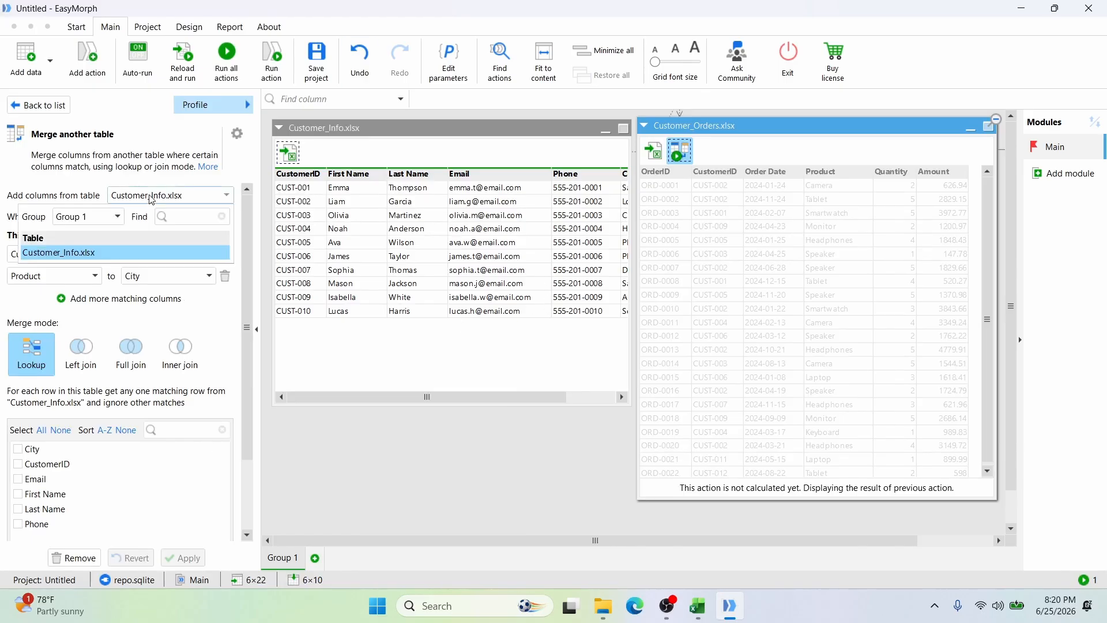
left_click(114, 258)
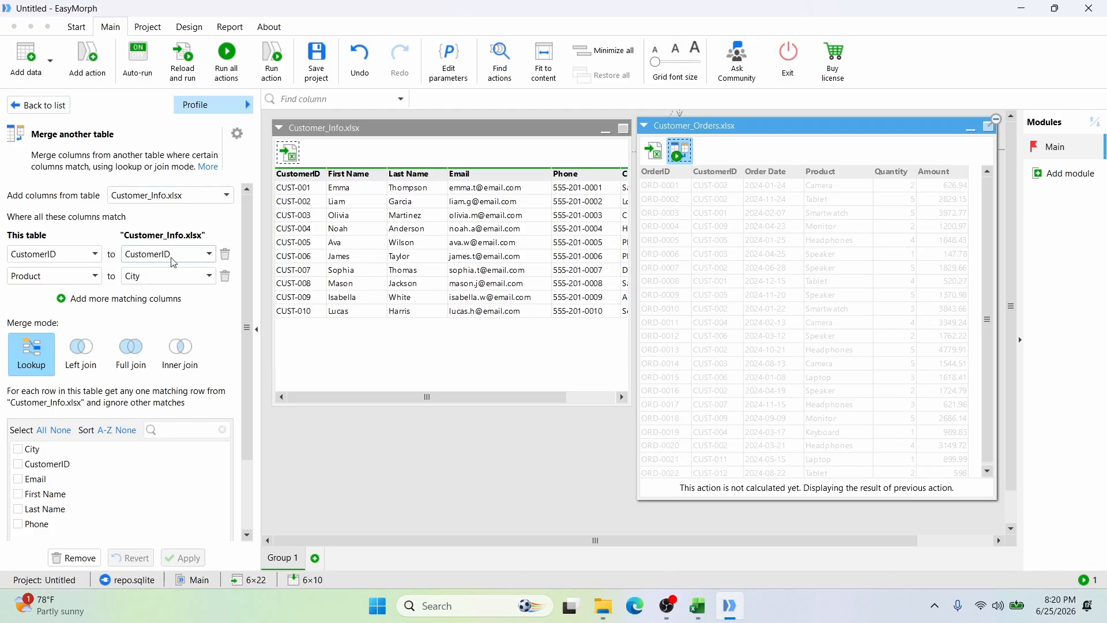
- Set the merge to a left join matching only on CustomerID, adding the City, Email, First Name, Last Name and Phone columns
left_click(224, 276)
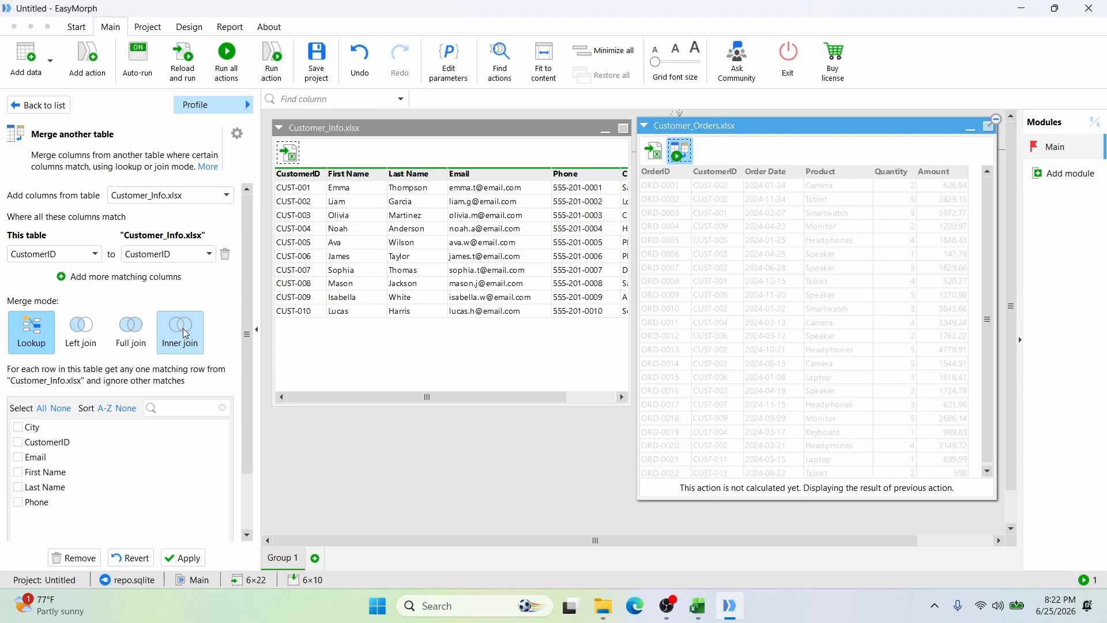
left_click(80, 339)
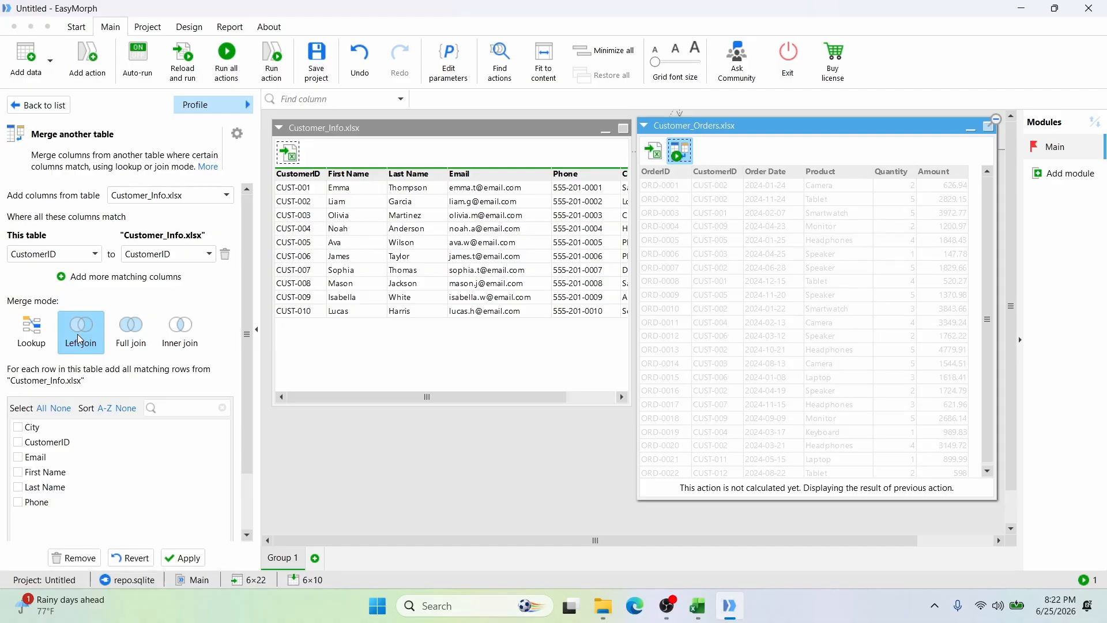
left_click(17, 429)
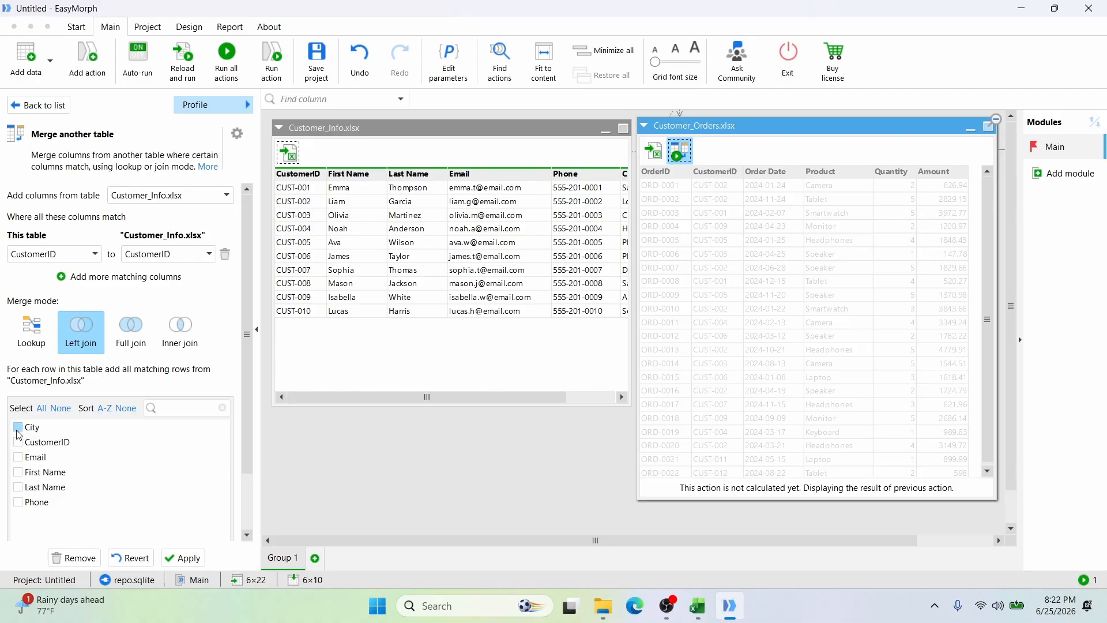
left_click(19, 472)
left_click(18, 488)
left_click(19, 503)
- Open the merge profile and examine Customer_Info's total rows and the orders with matched duplicate, matched unique and not matched keys
left_click(211, 115)
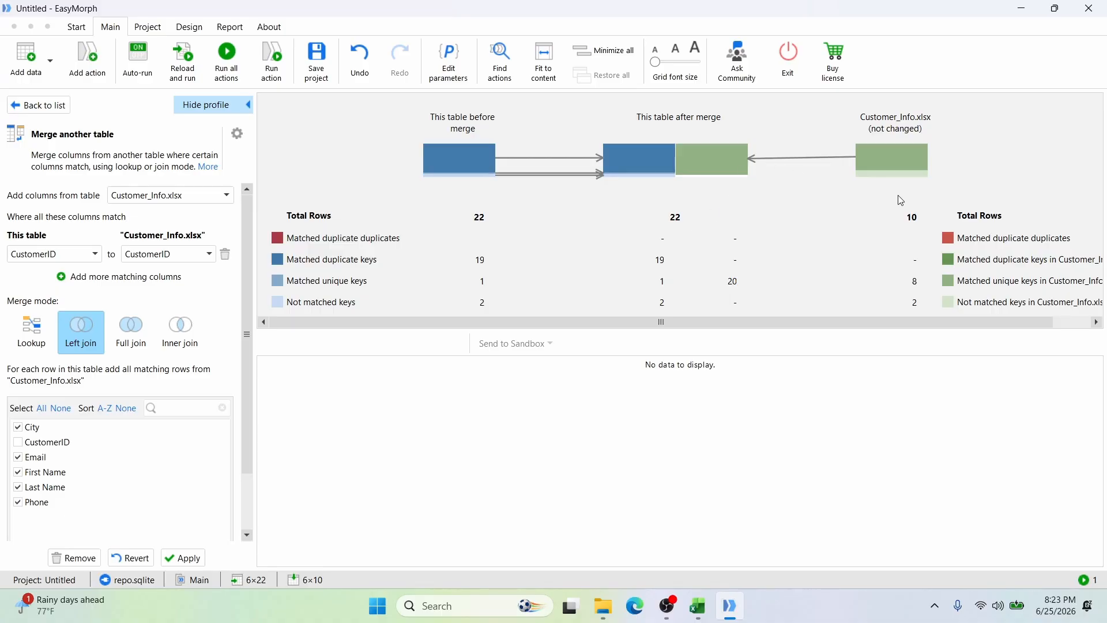
left_click(913, 219)
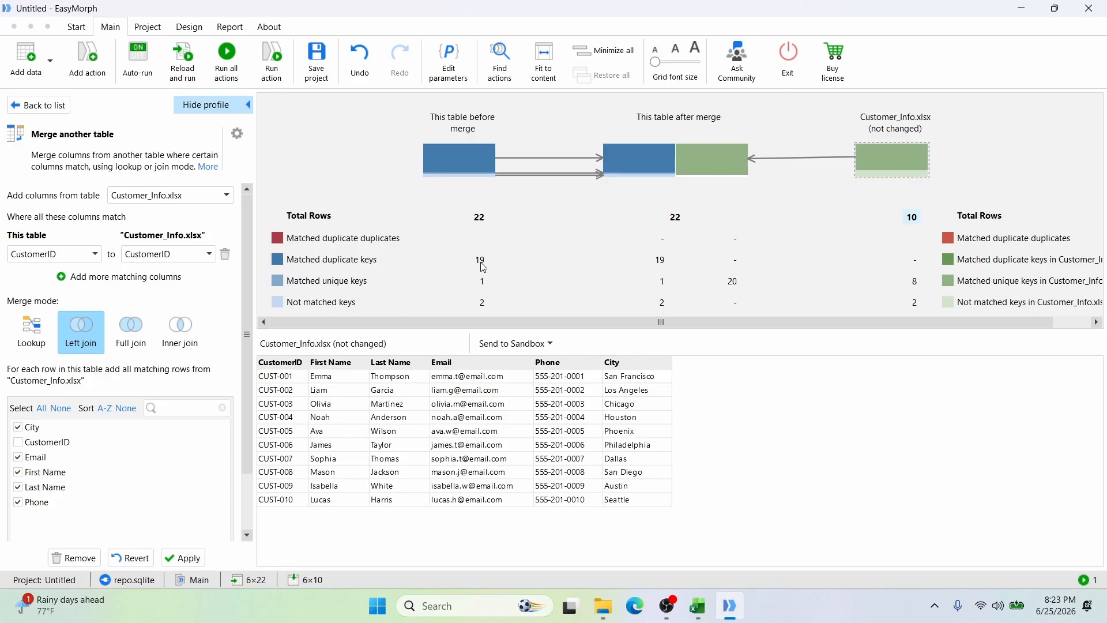
left_click(482, 285)
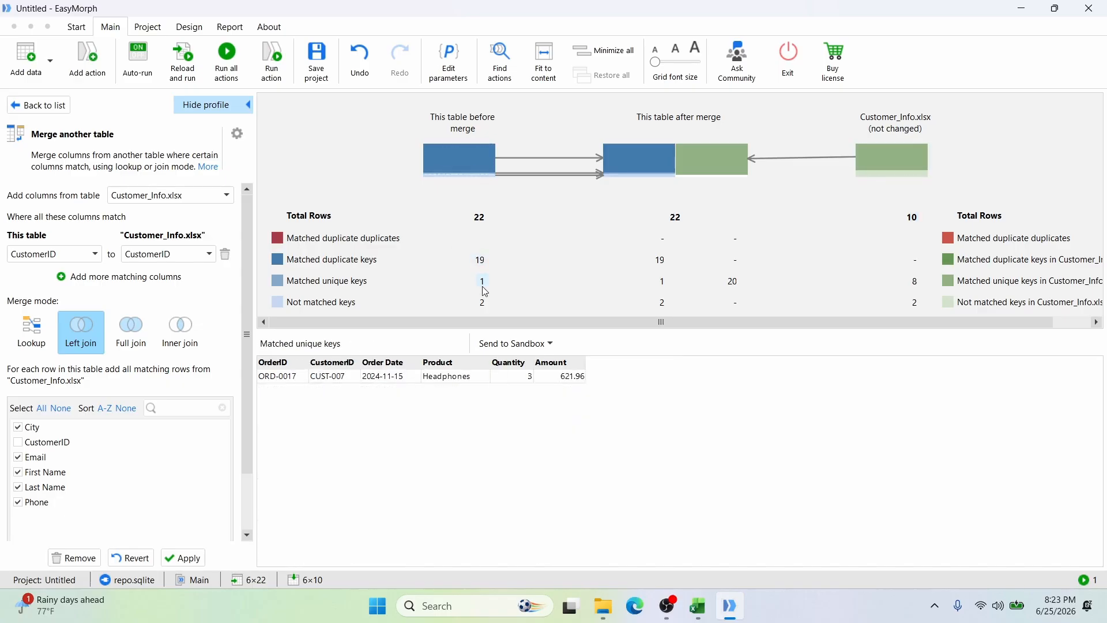
left_click(482, 262)
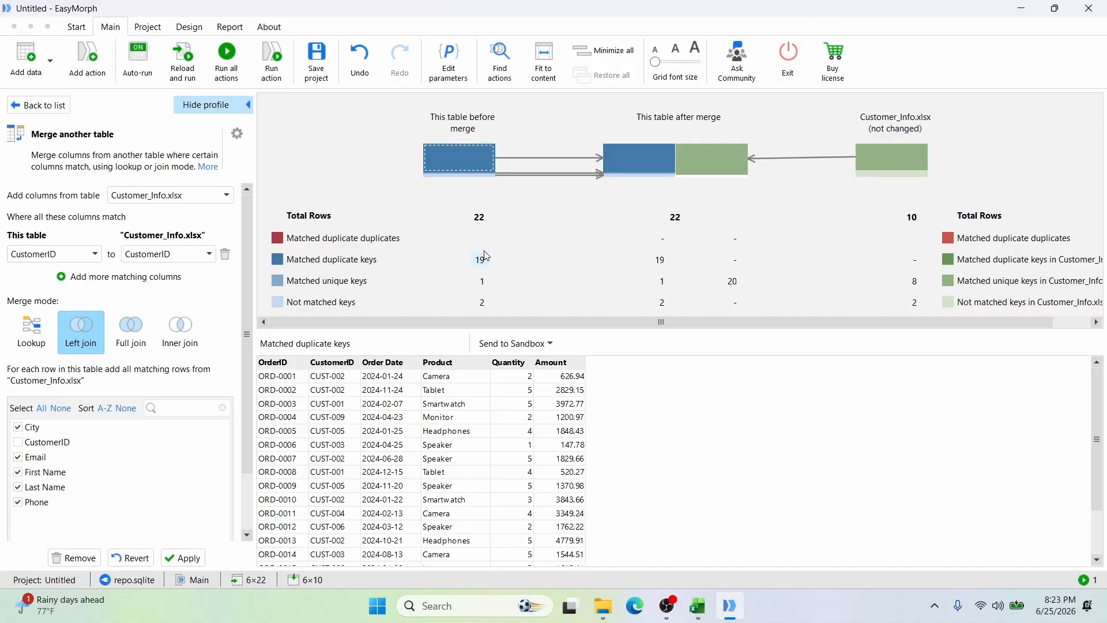
left_click(335, 513)
left_click(483, 284)
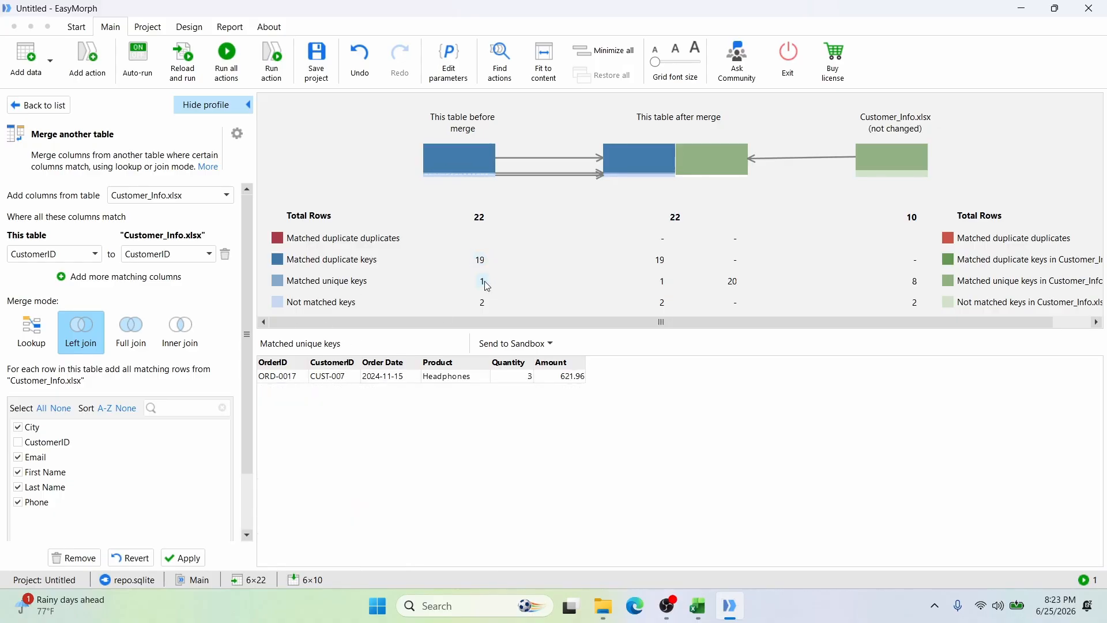
left_click(482, 306)
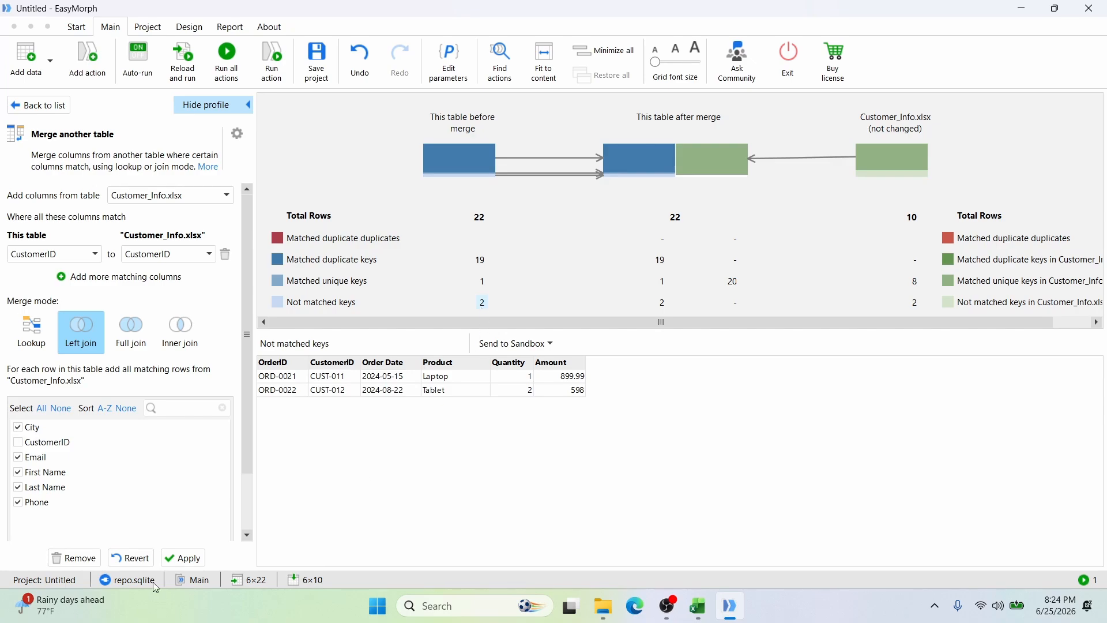
- Apply the merge, then shift the Customer_Orders table over Customer_Info and widen it to show more of the merged columns
left_click(184, 558)
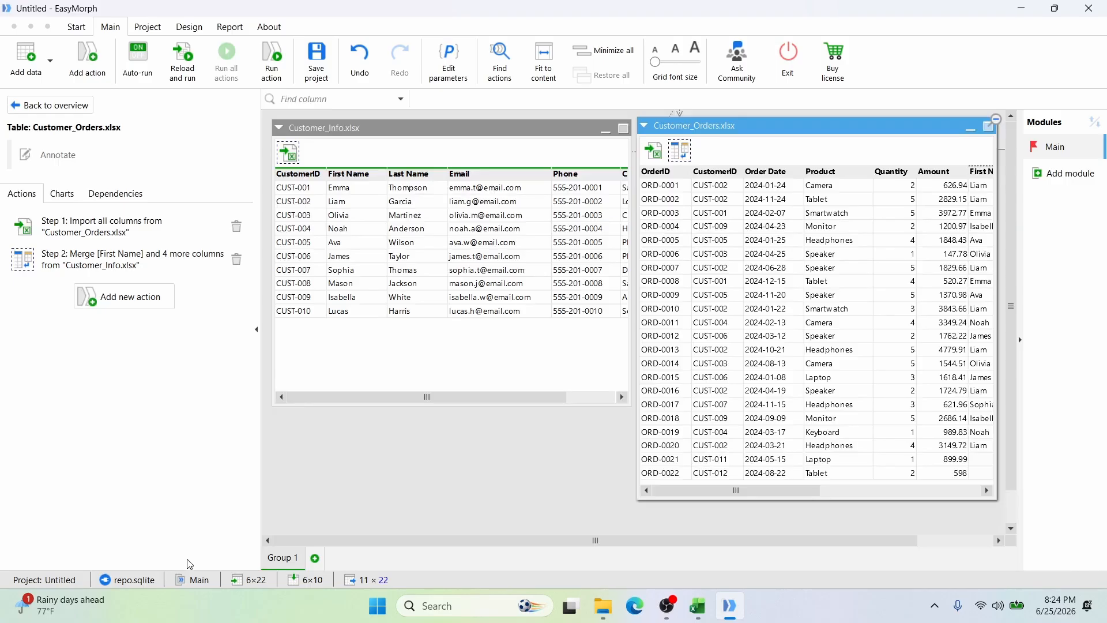
left_click(686, 152)
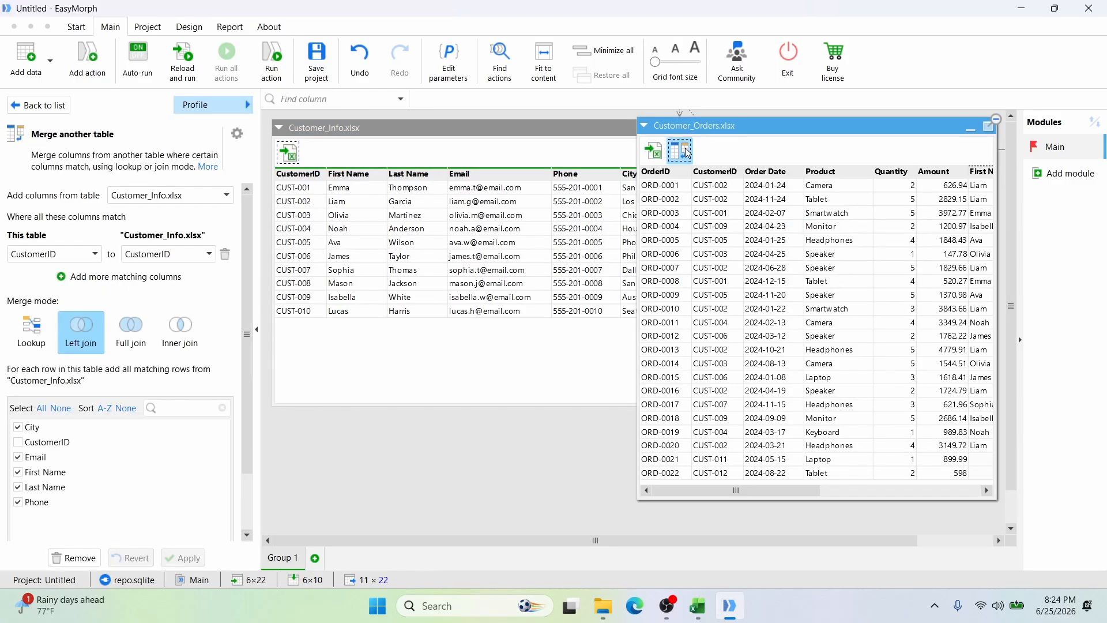
left_click_drag(757, 125, 612, 123)
left_click(587, 111)
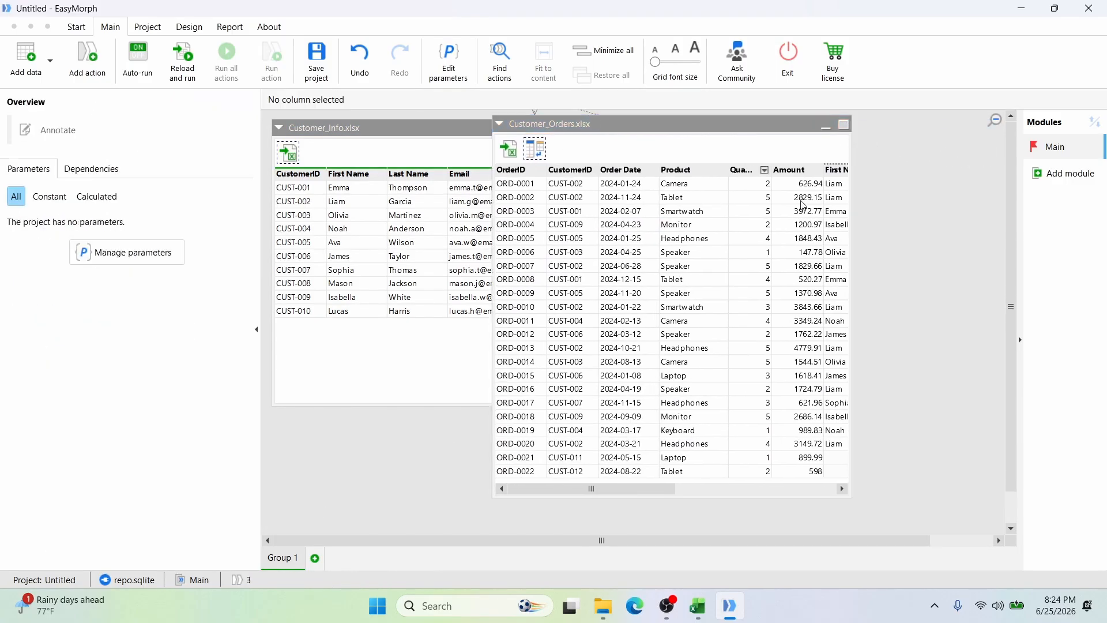
left_click(836, 211)
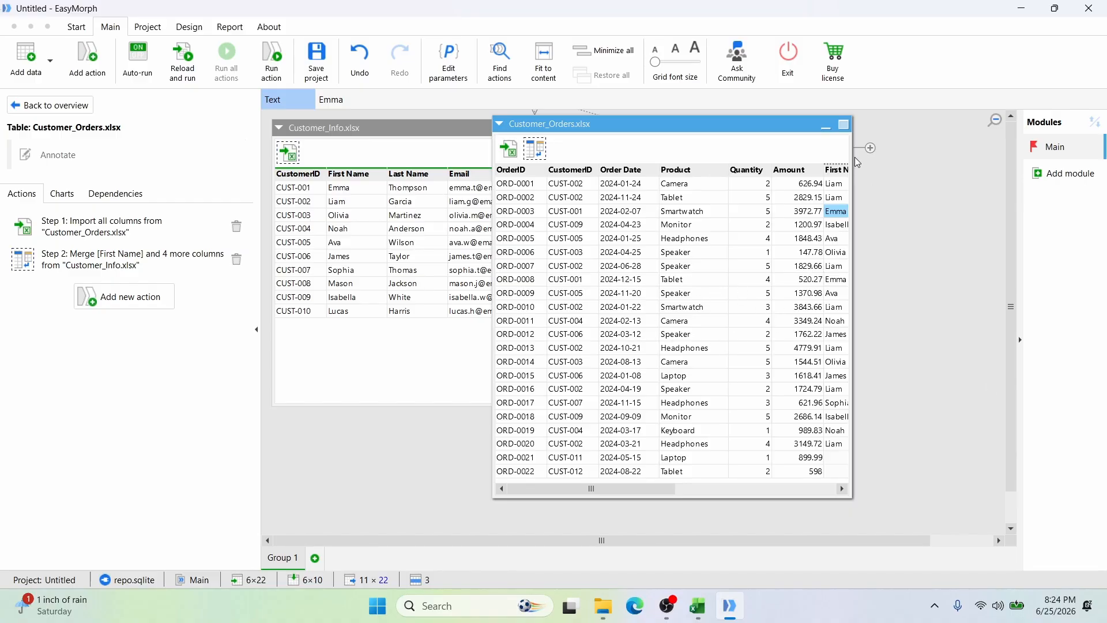
left_click_drag(851, 155, 1000, 175)
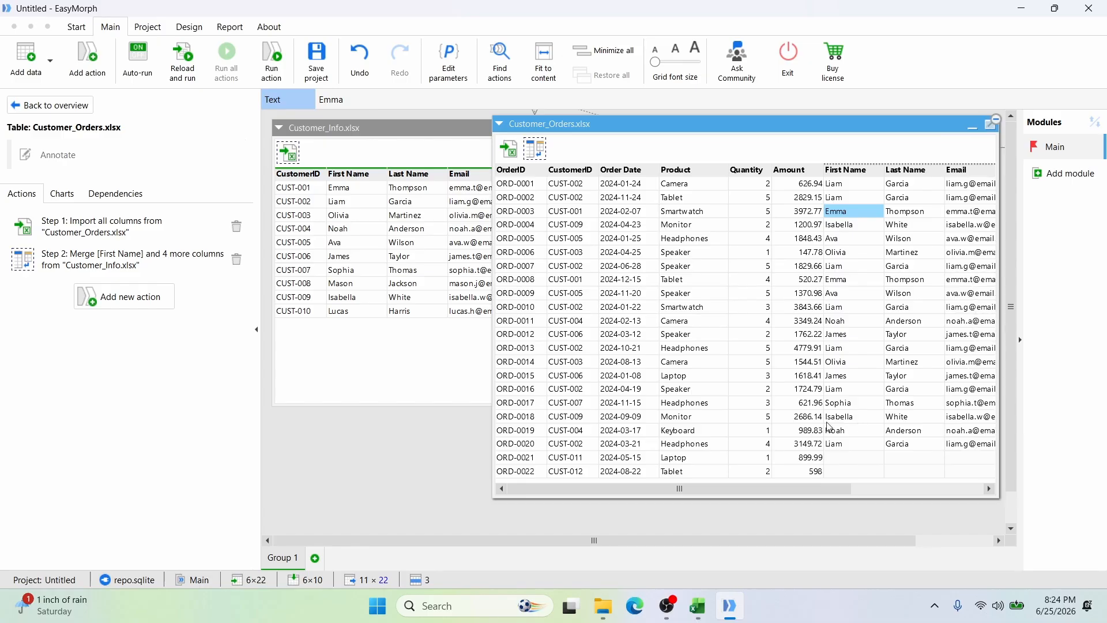
- Sort the merged Customer_Orders table by CustomerID in ascending order
left_click_drag(820, 490, 952, 512)
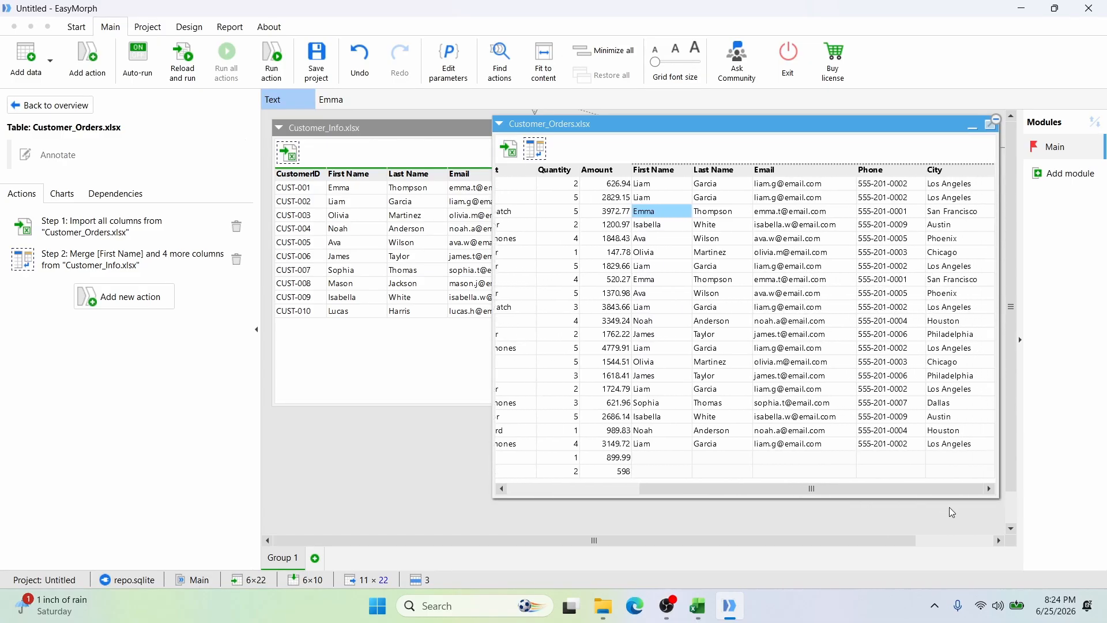
left_click(982, 515)
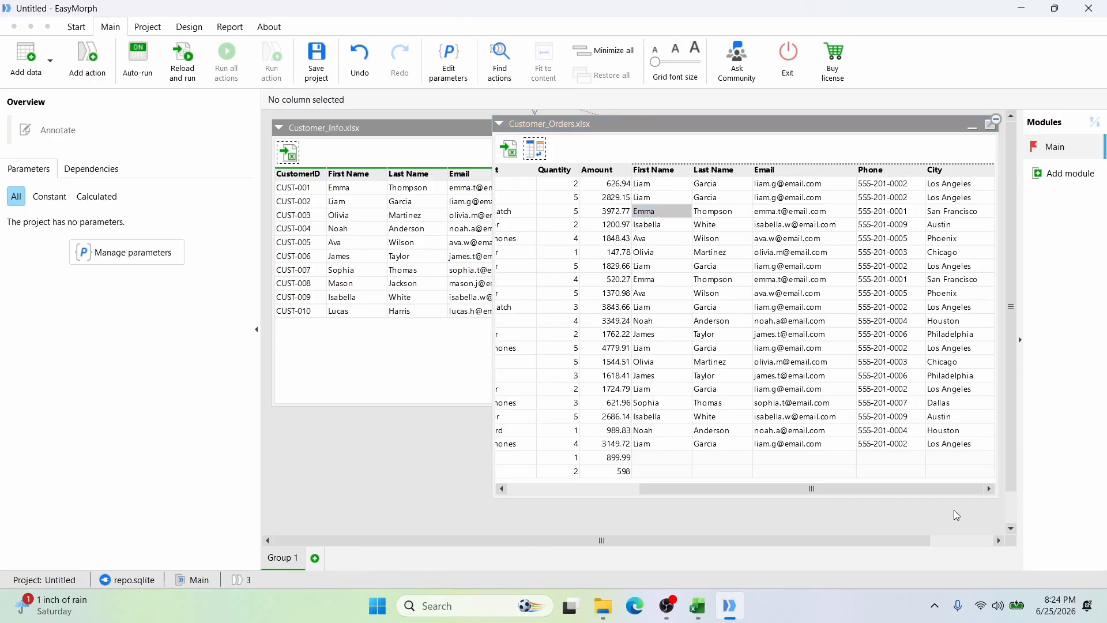
left_click_drag(954, 510, 914, 506)
left_click(791, 486)
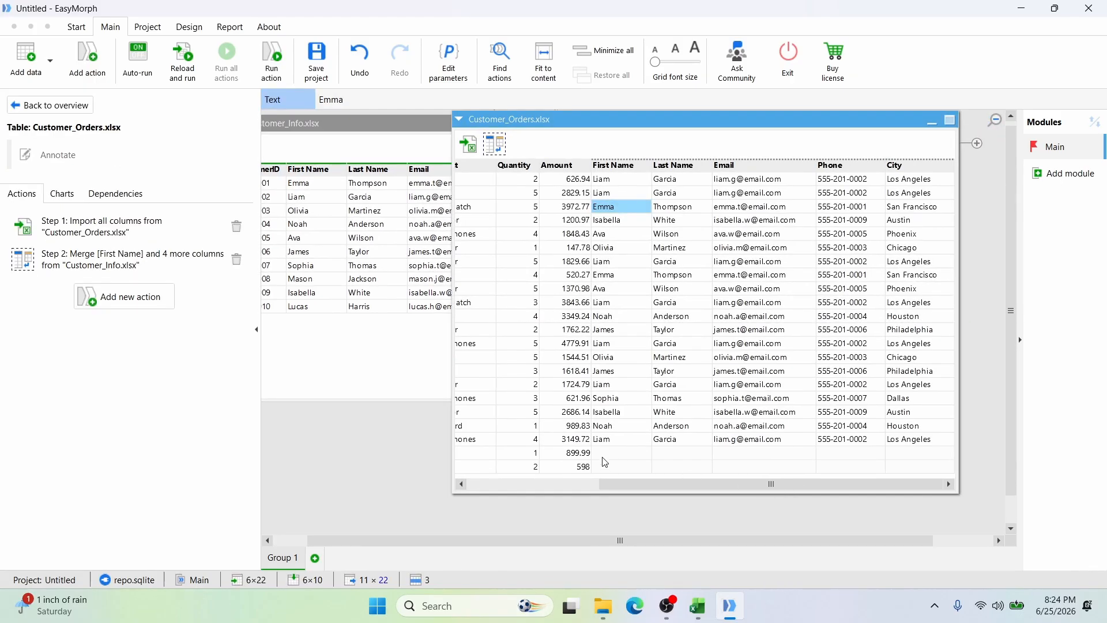
left_click_drag(620, 486, 493, 478)
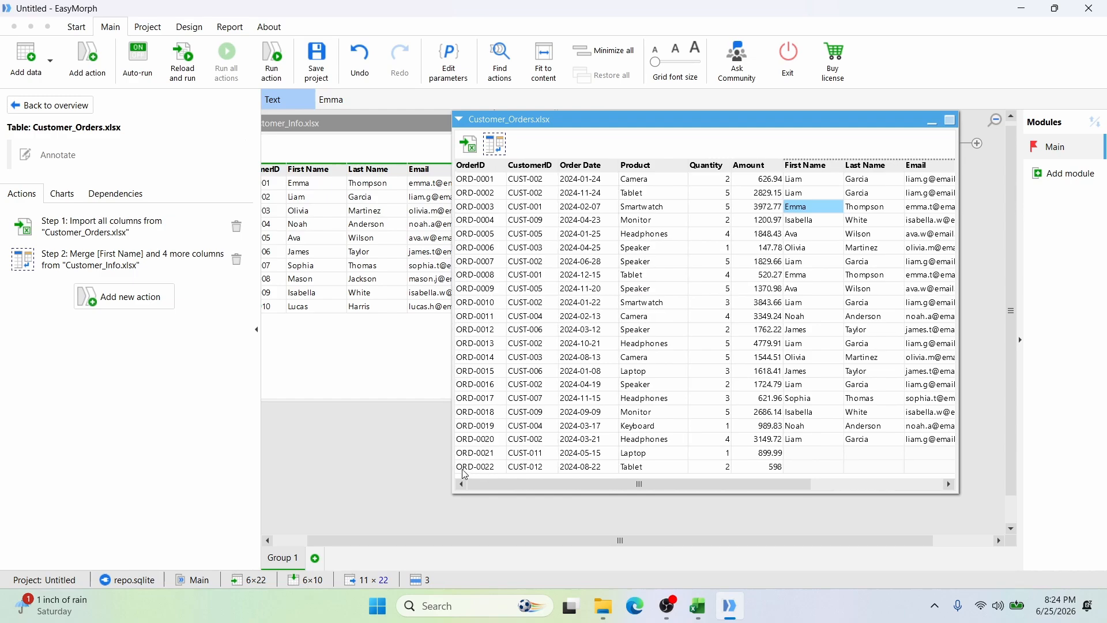
right_click(542, 169)
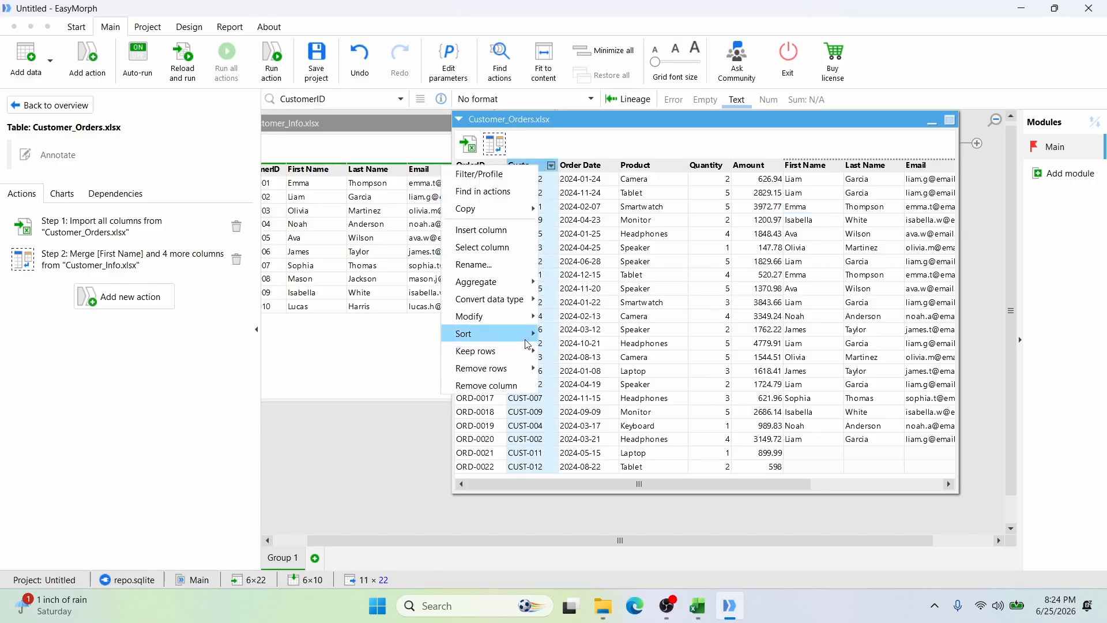
mouse_move(528, 344)
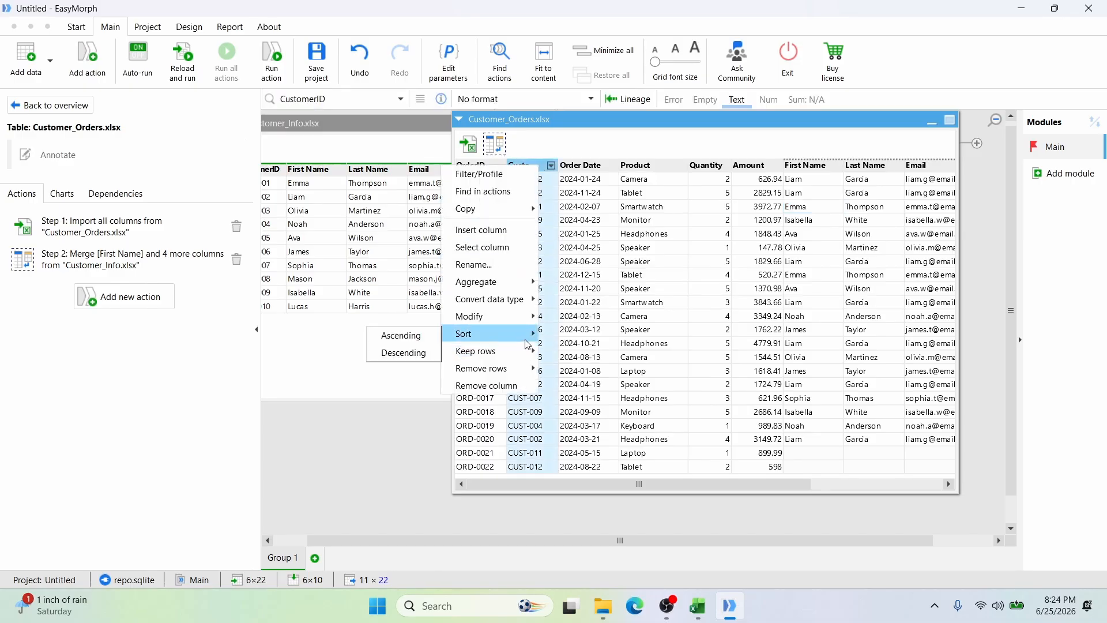
left_click(405, 337)
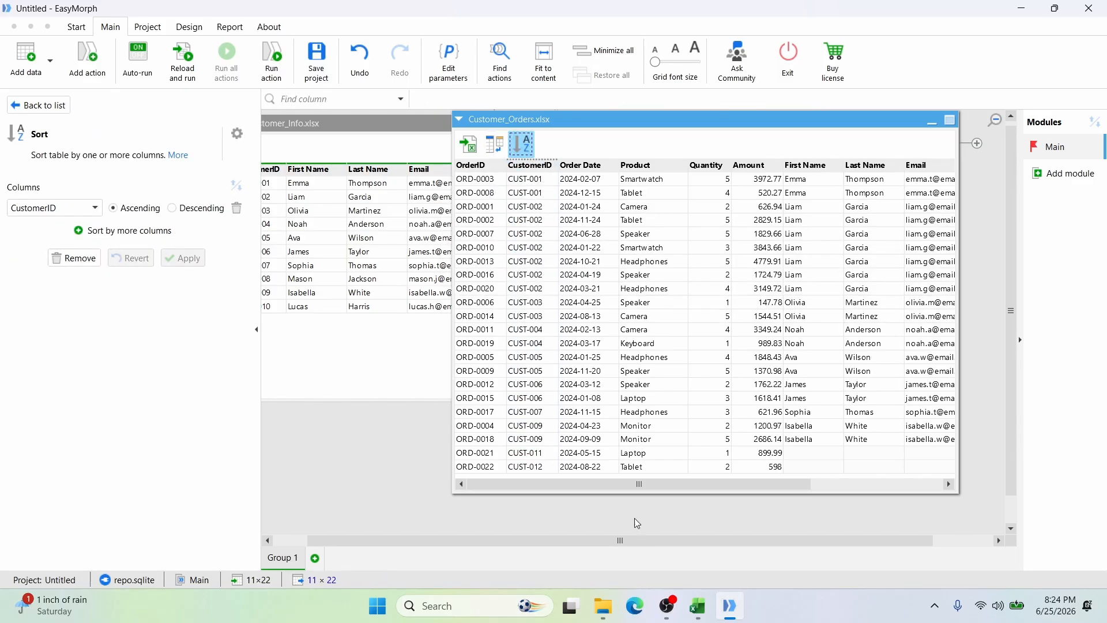
- Find the "Export into Excel file" action and add it to the Customer_Orders table after the sort
left_click_drag(782, 488, 590, 471)
left_click_drag(717, 494, 826, 490)
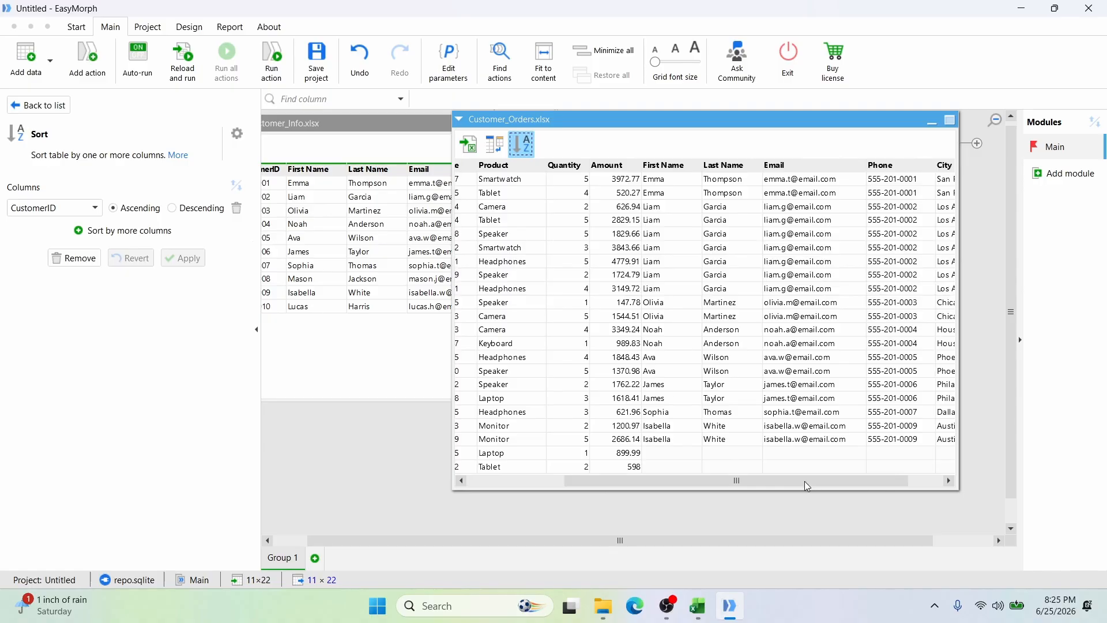
left_click_drag(795, 482, 643, 458)
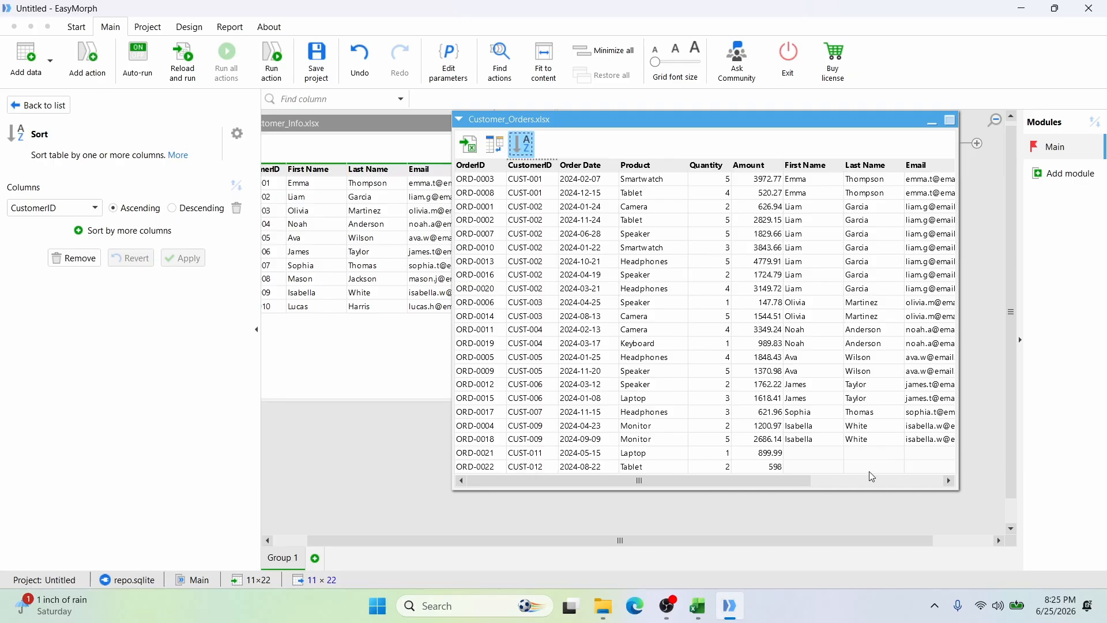
left_click_drag(794, 490, 891, 494)
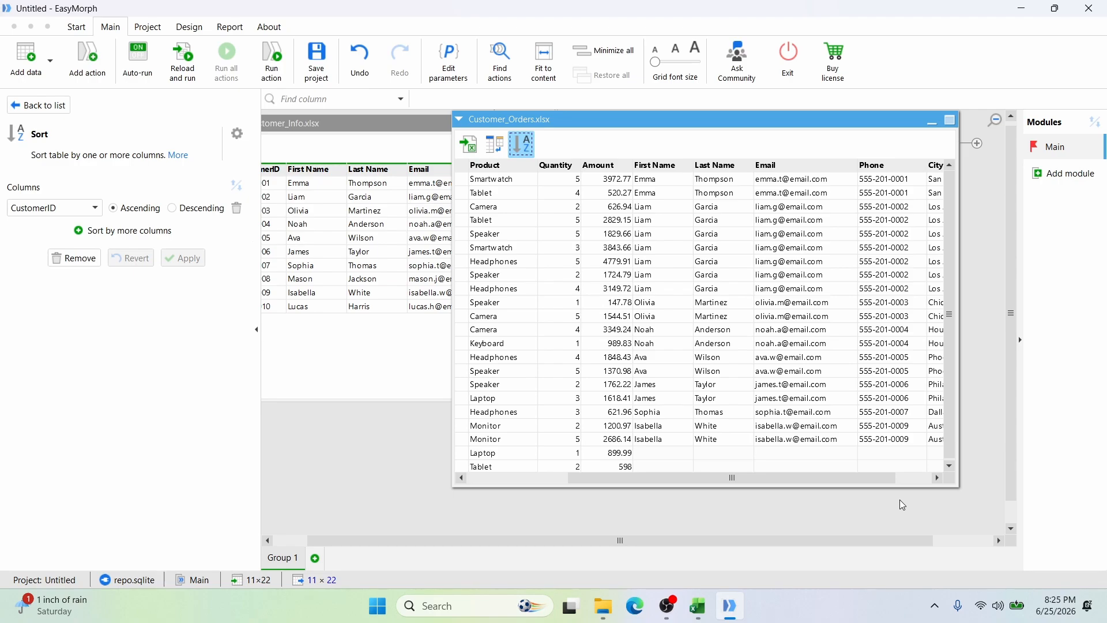
left_click(96, 76)
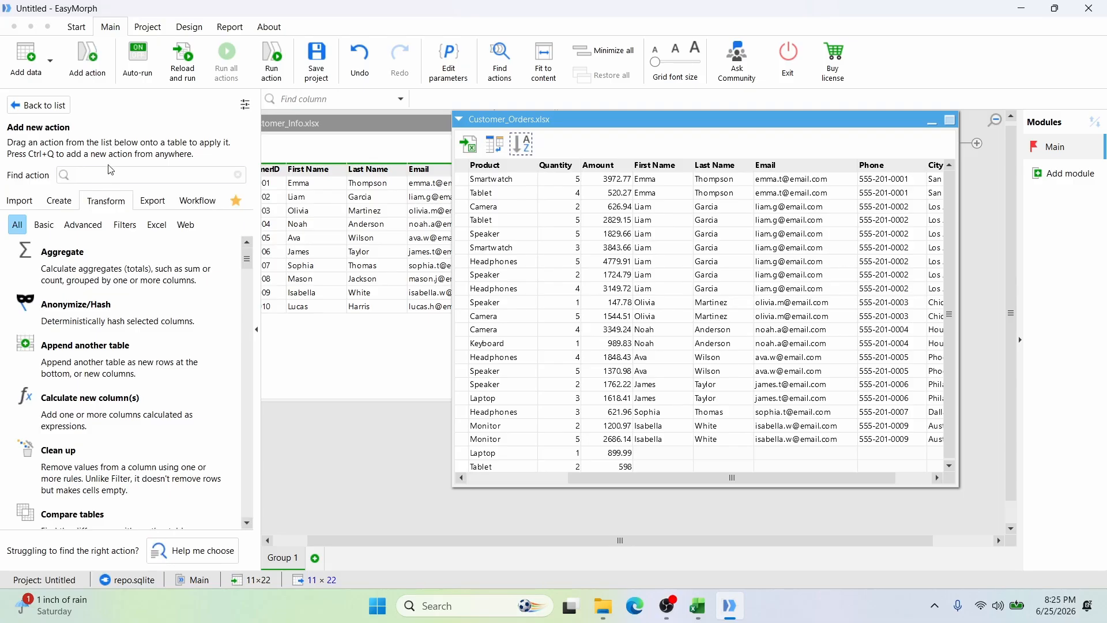
left_click(110, 174)
type("e")
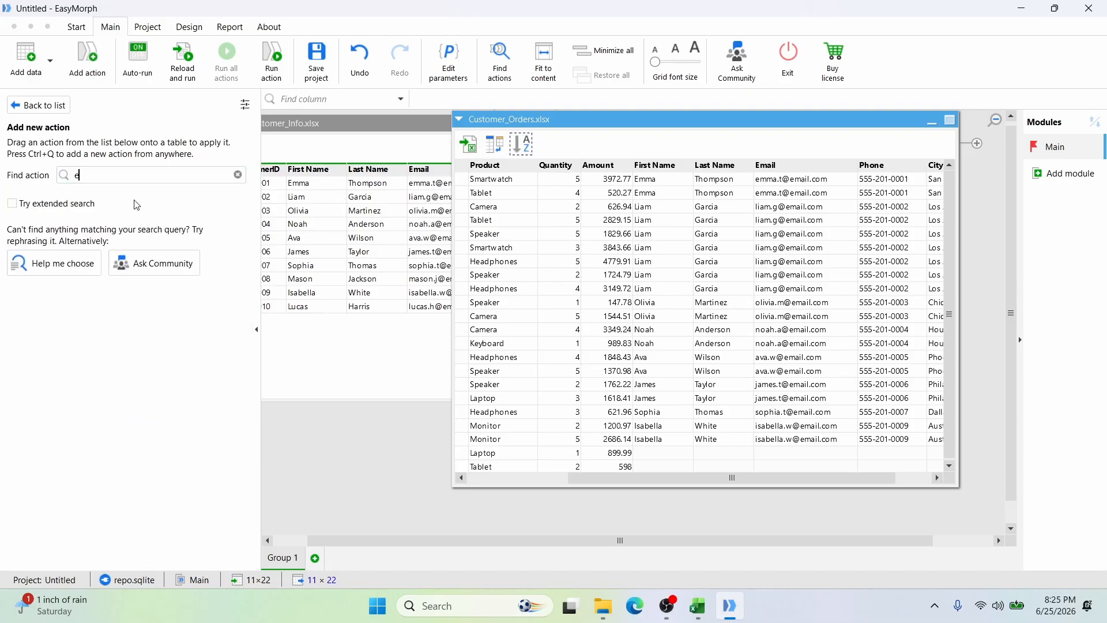
type("xport i")
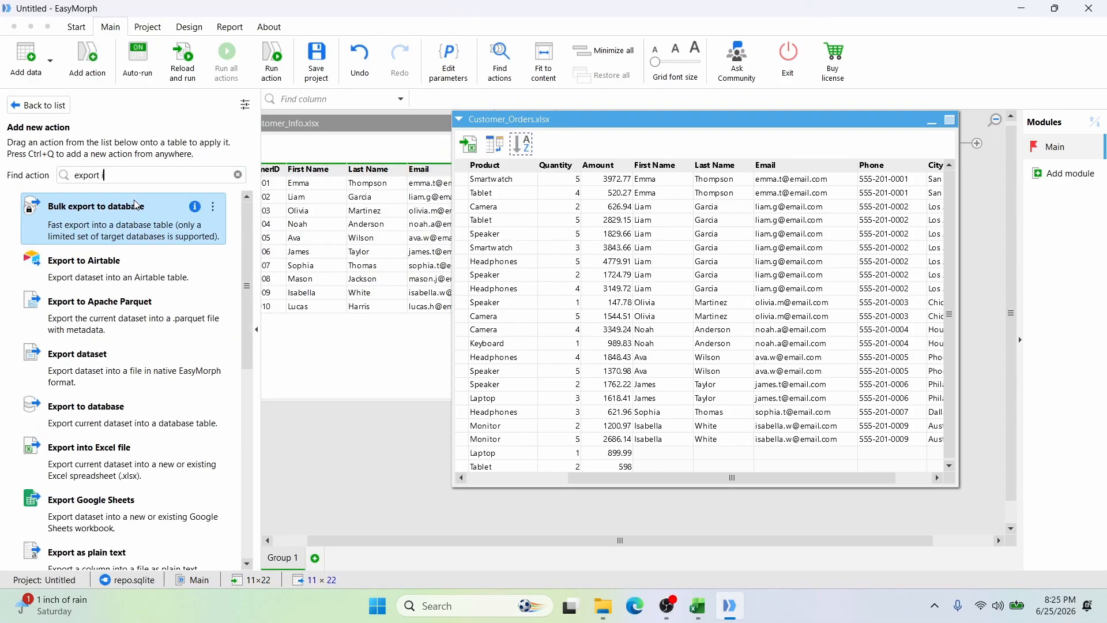
type("nto excel")
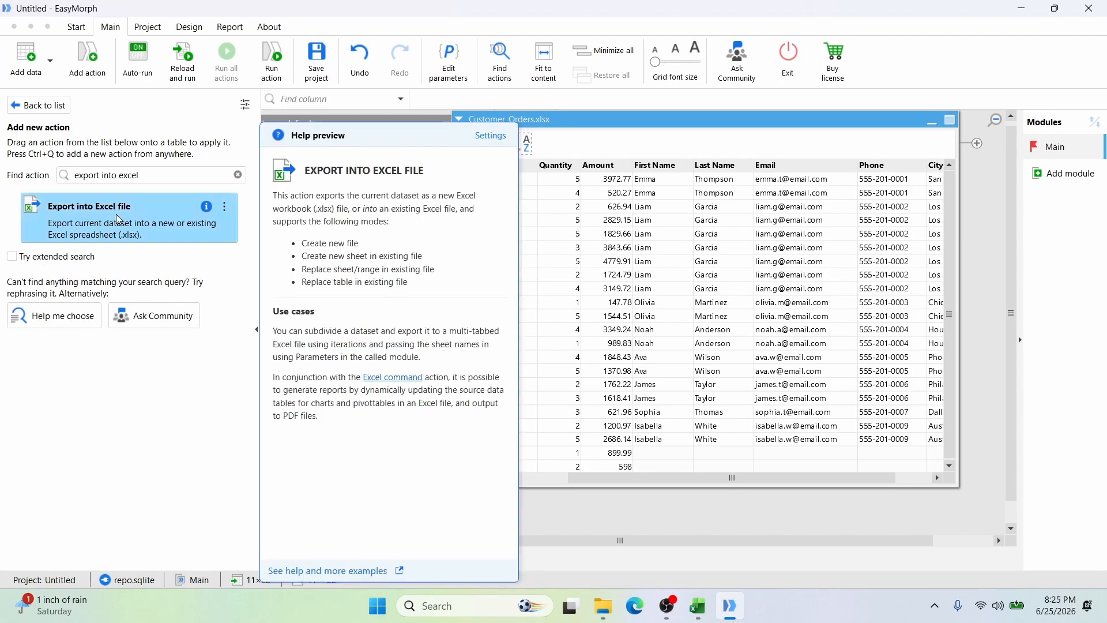
left_click(118, 218)
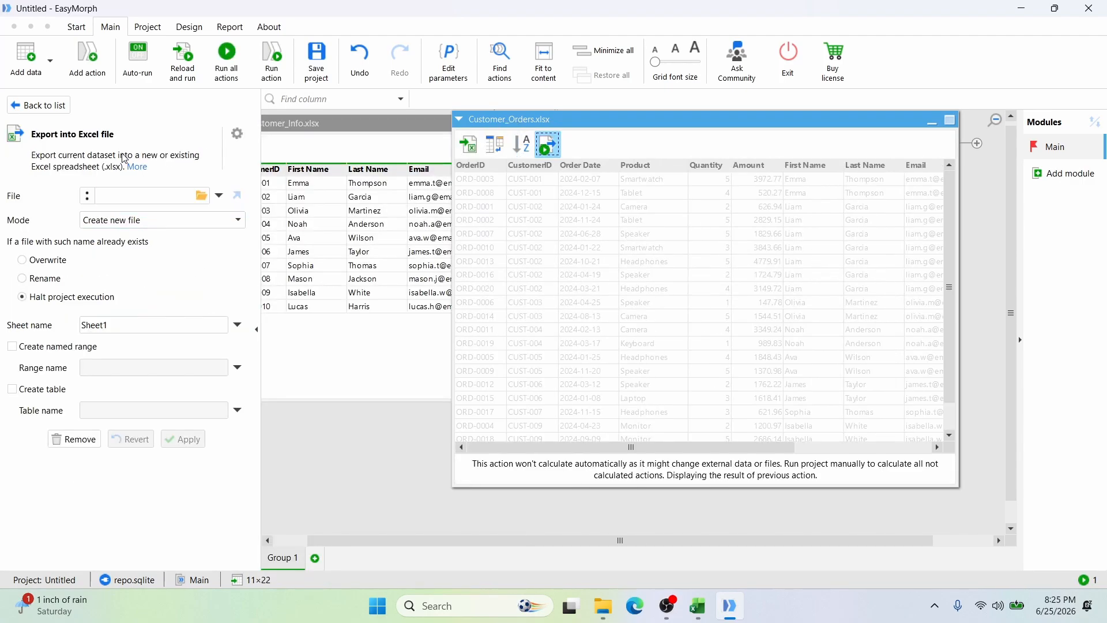
- Set the export file to Combined_Excel in the video7 folder within Downloads and run all actions
left_click(202, 197)
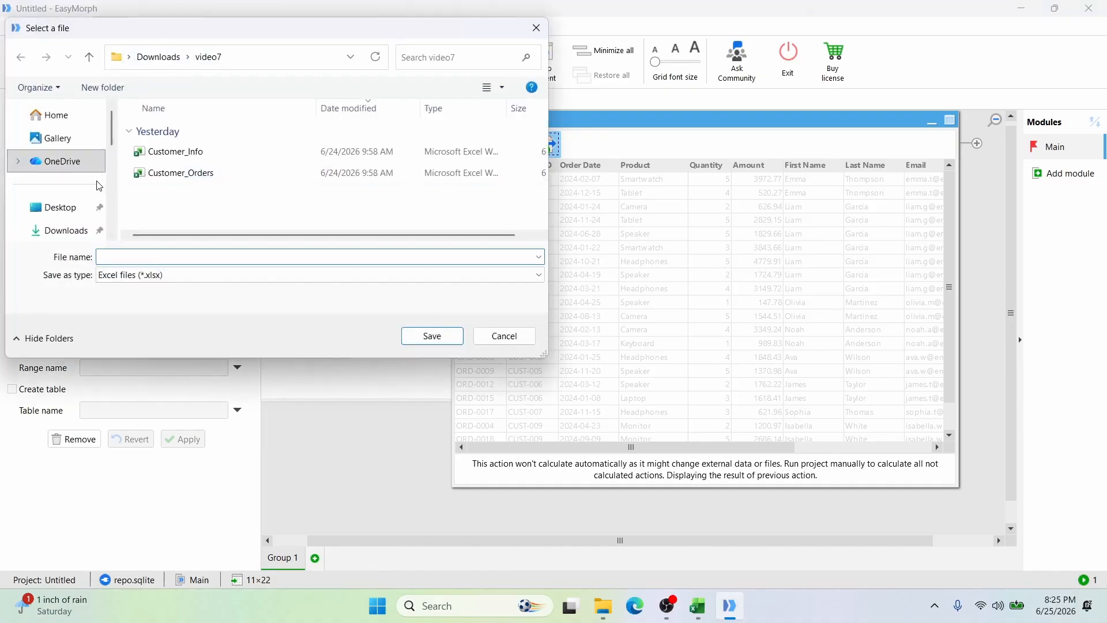
scroll(74, 201, "down", 3)
scroll(64, 167, "up", 1)
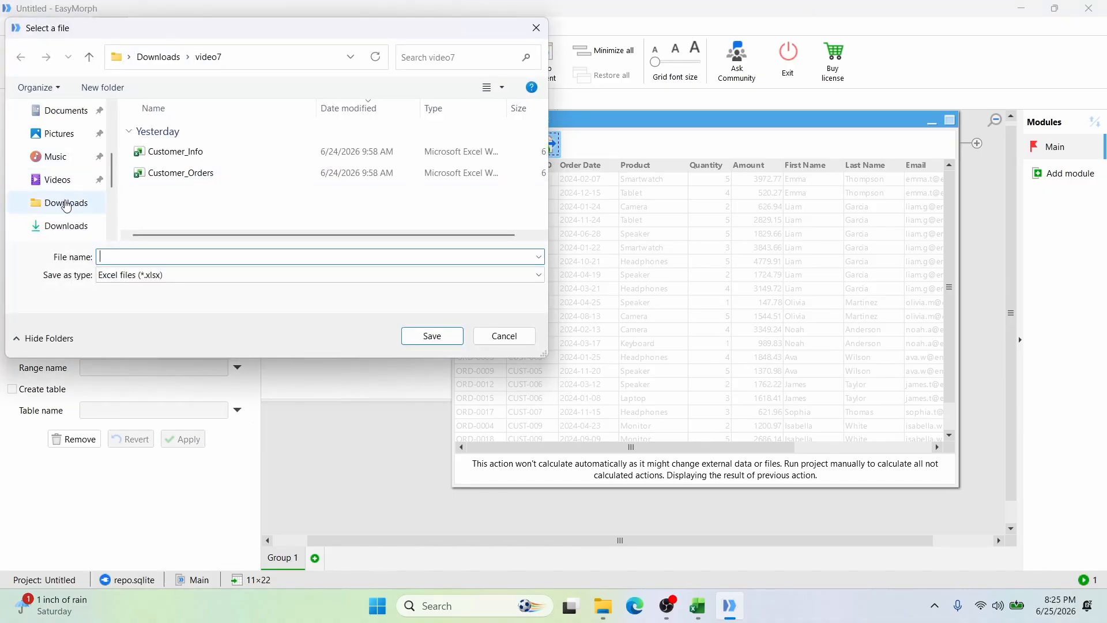
left_click(63, 206)
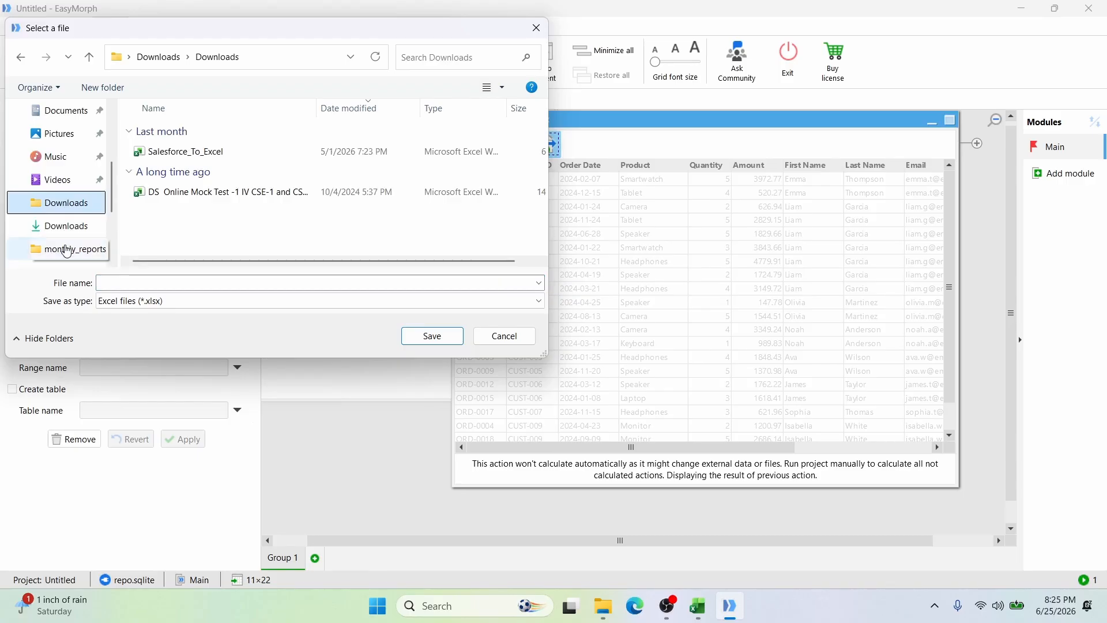
scroll(73, 133, "up", 2)
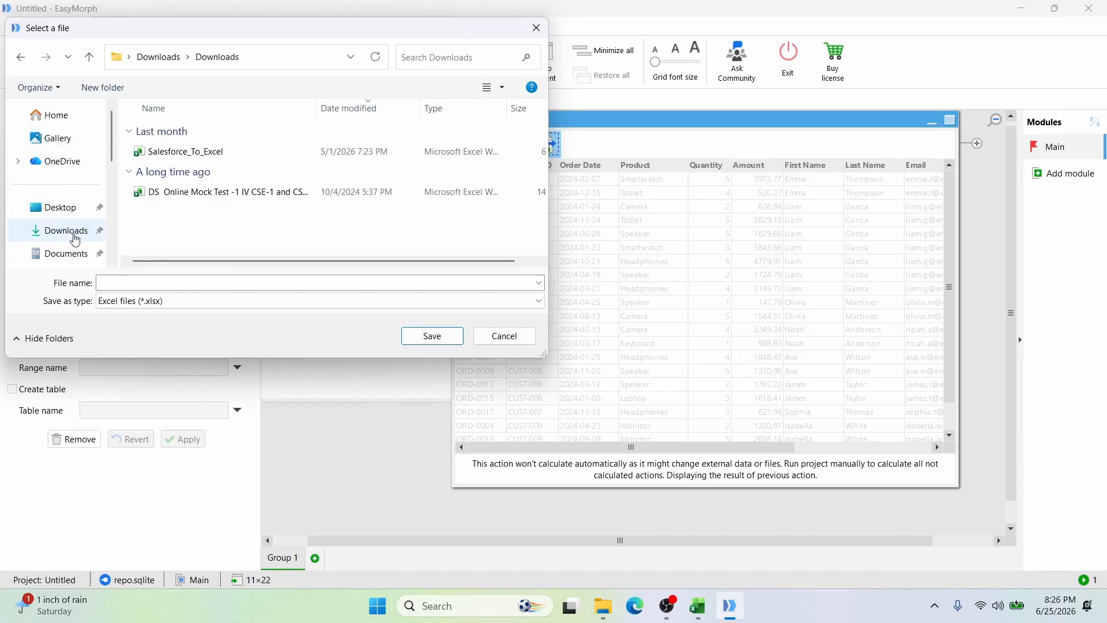
left_click(68, 230)
left_click(173, 155)
double_click(173, 153)
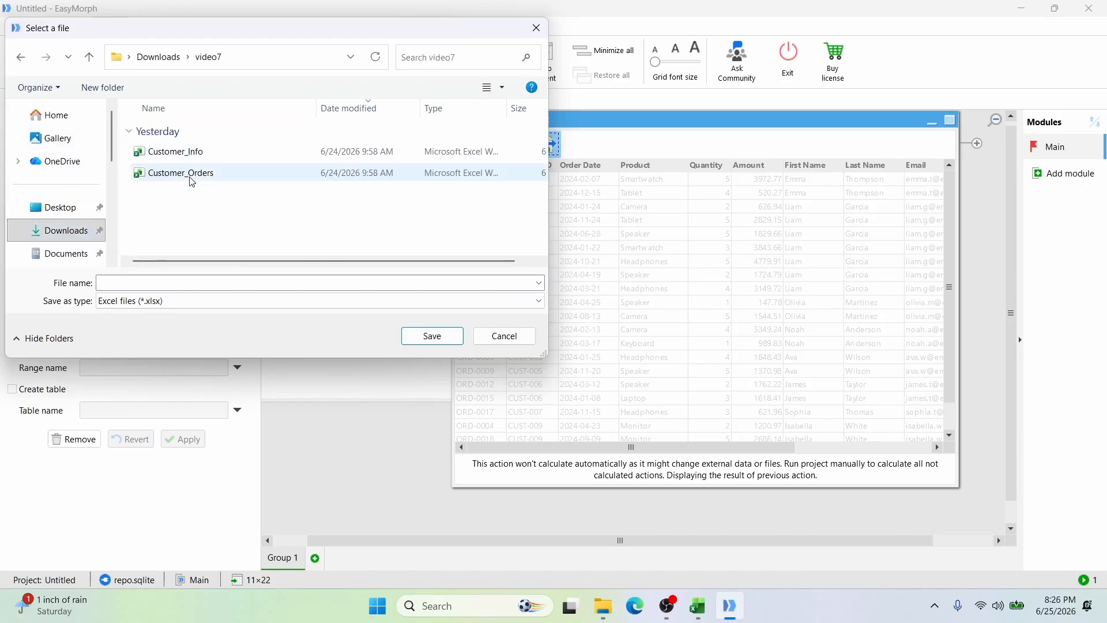
left_click(180, 282)
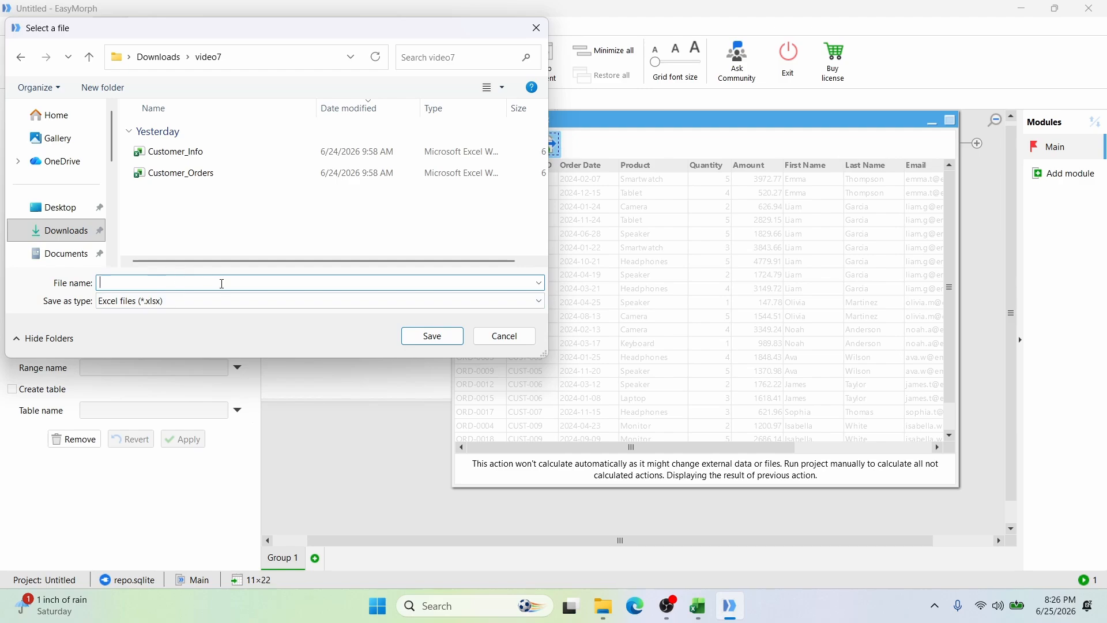
type("Combined_Excel")
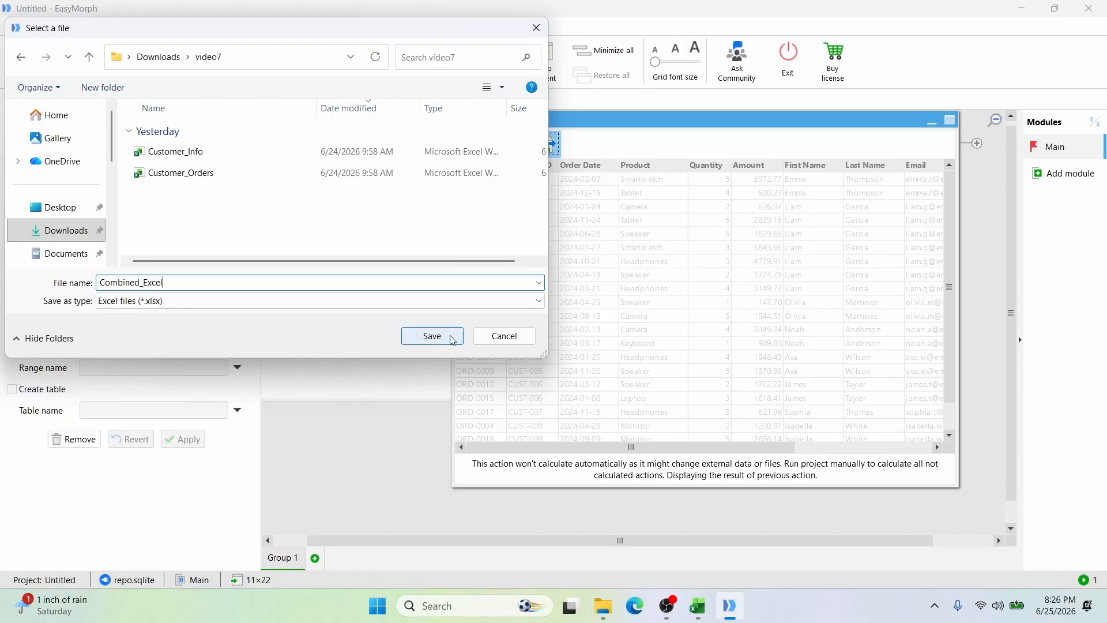
left_click(432, 336)
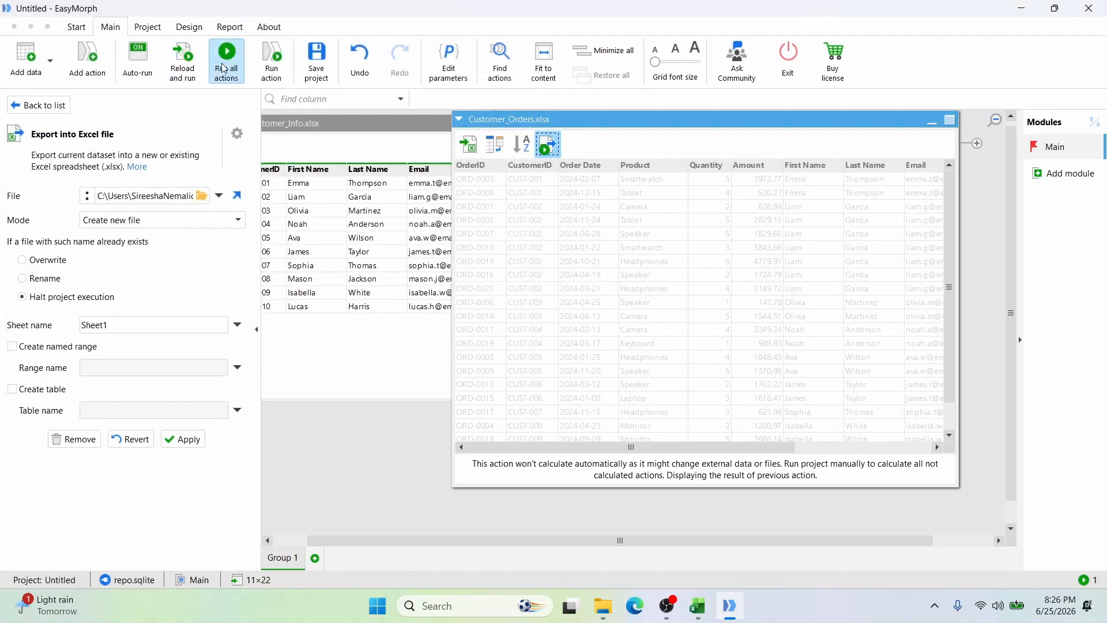
left_click(225, 68)
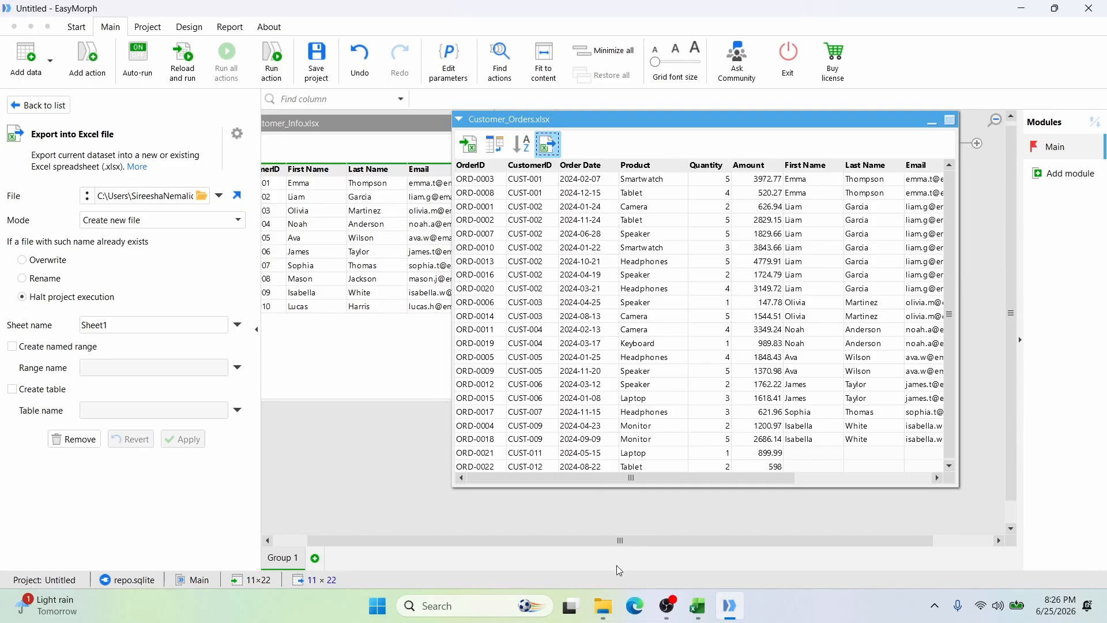
- Switch to File Explorer, open the exported Combined_Excel workbook from the video7 folder in Excel, and maximize it to check the merged data
left_click(606, 616)
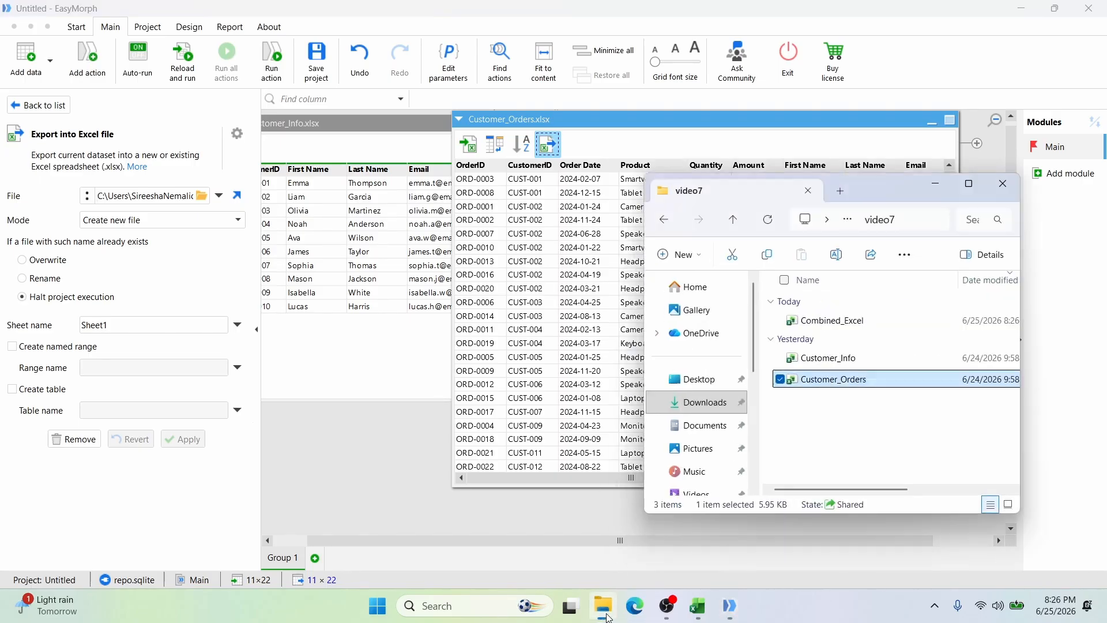
left_click(964, 191)
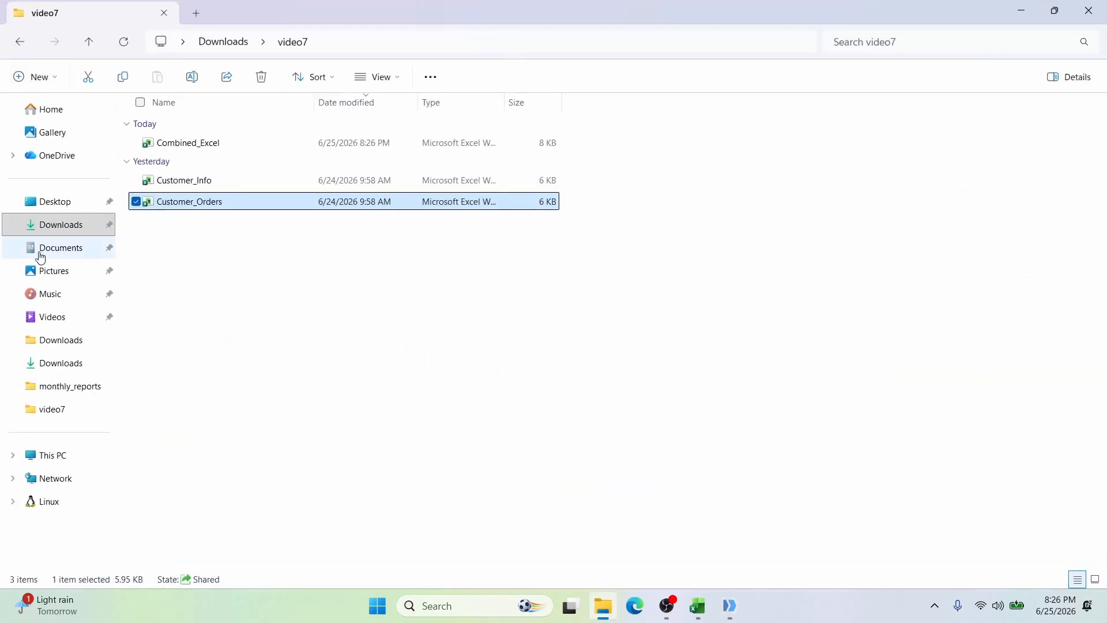
left_click(60, 229)
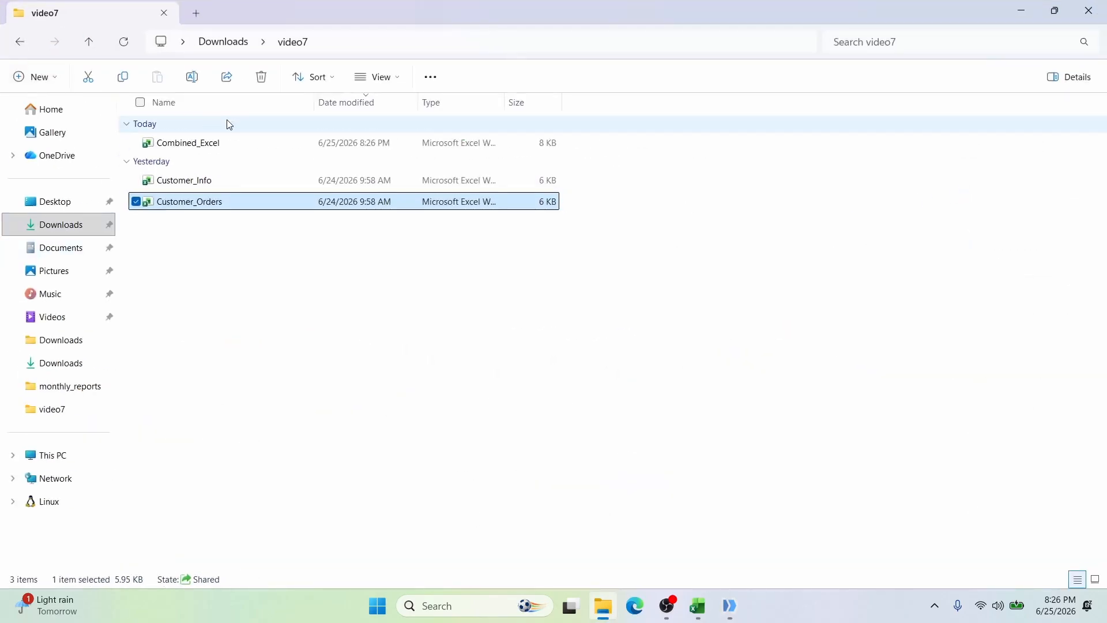
mouse_move(215, 150)
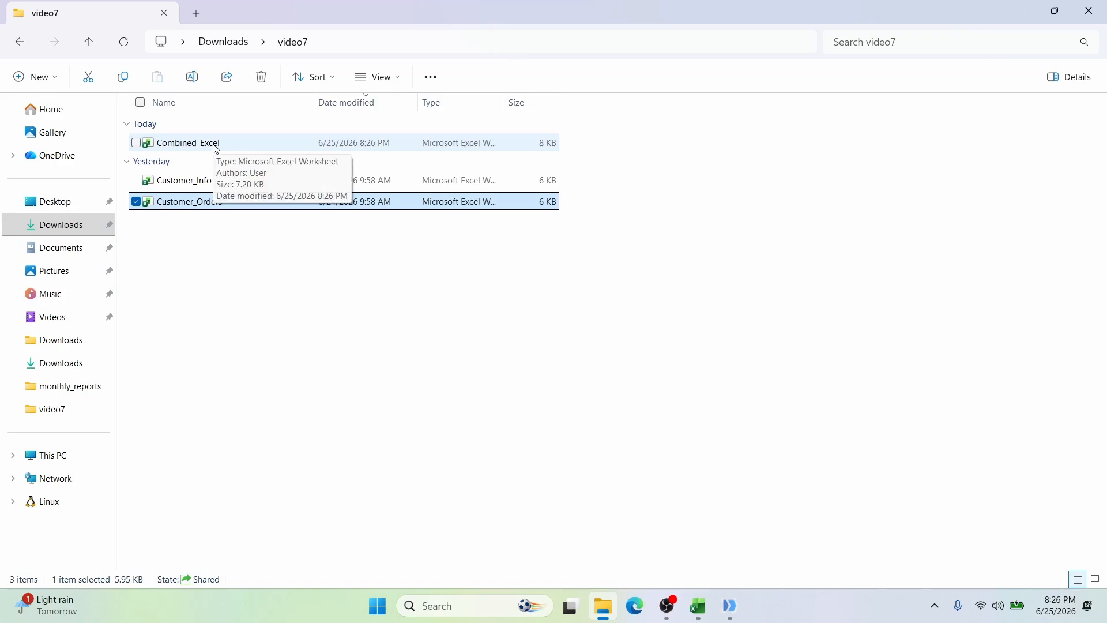
double_click(215, 146)
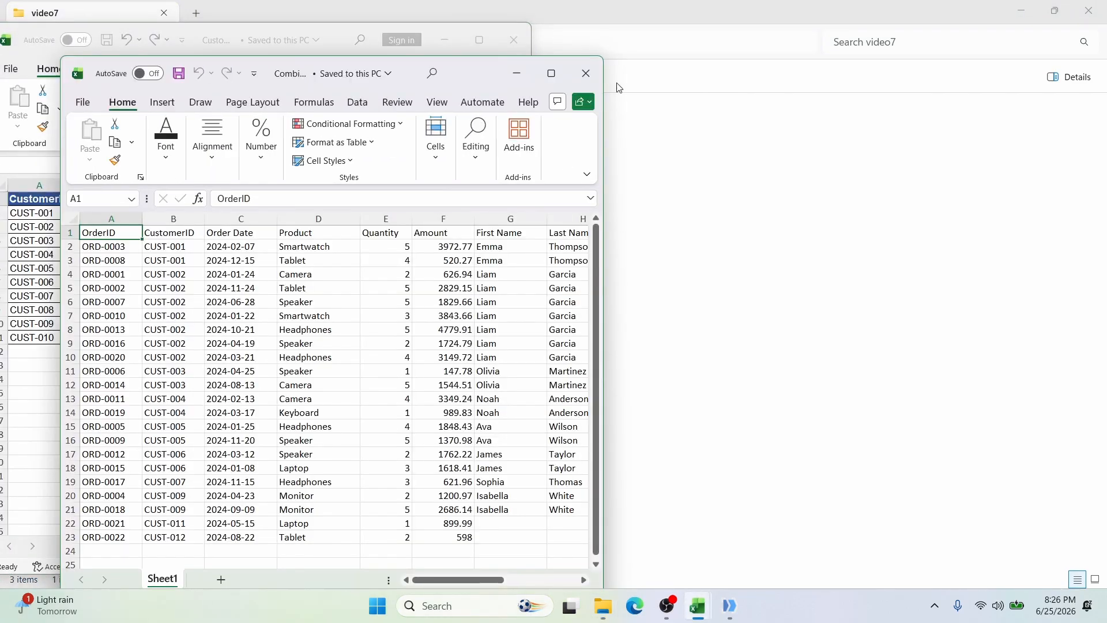
left_click(551, 74)
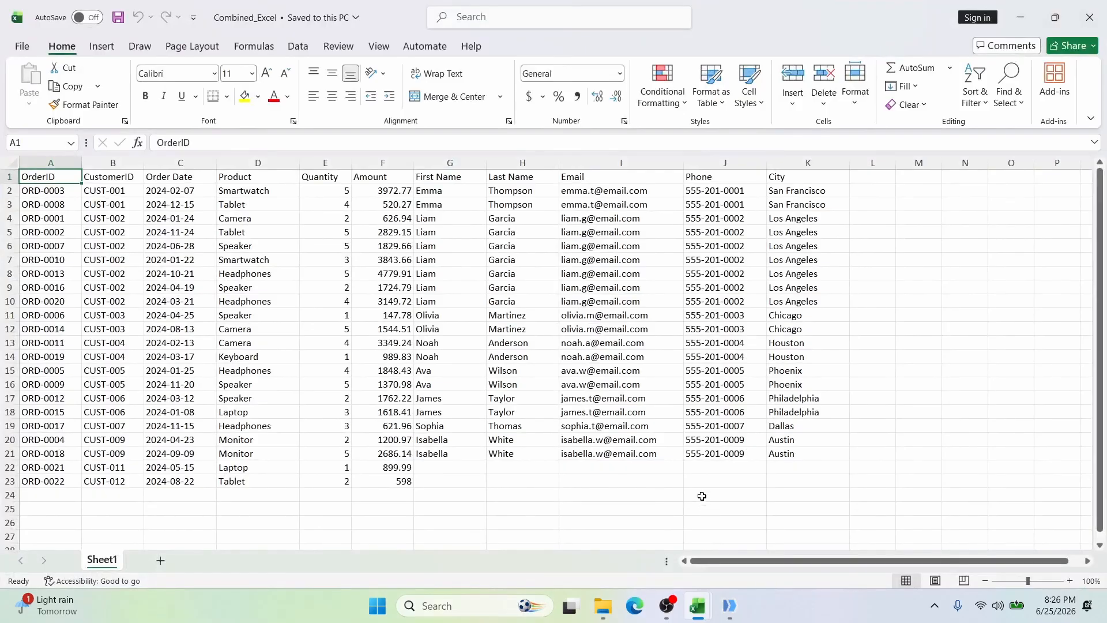